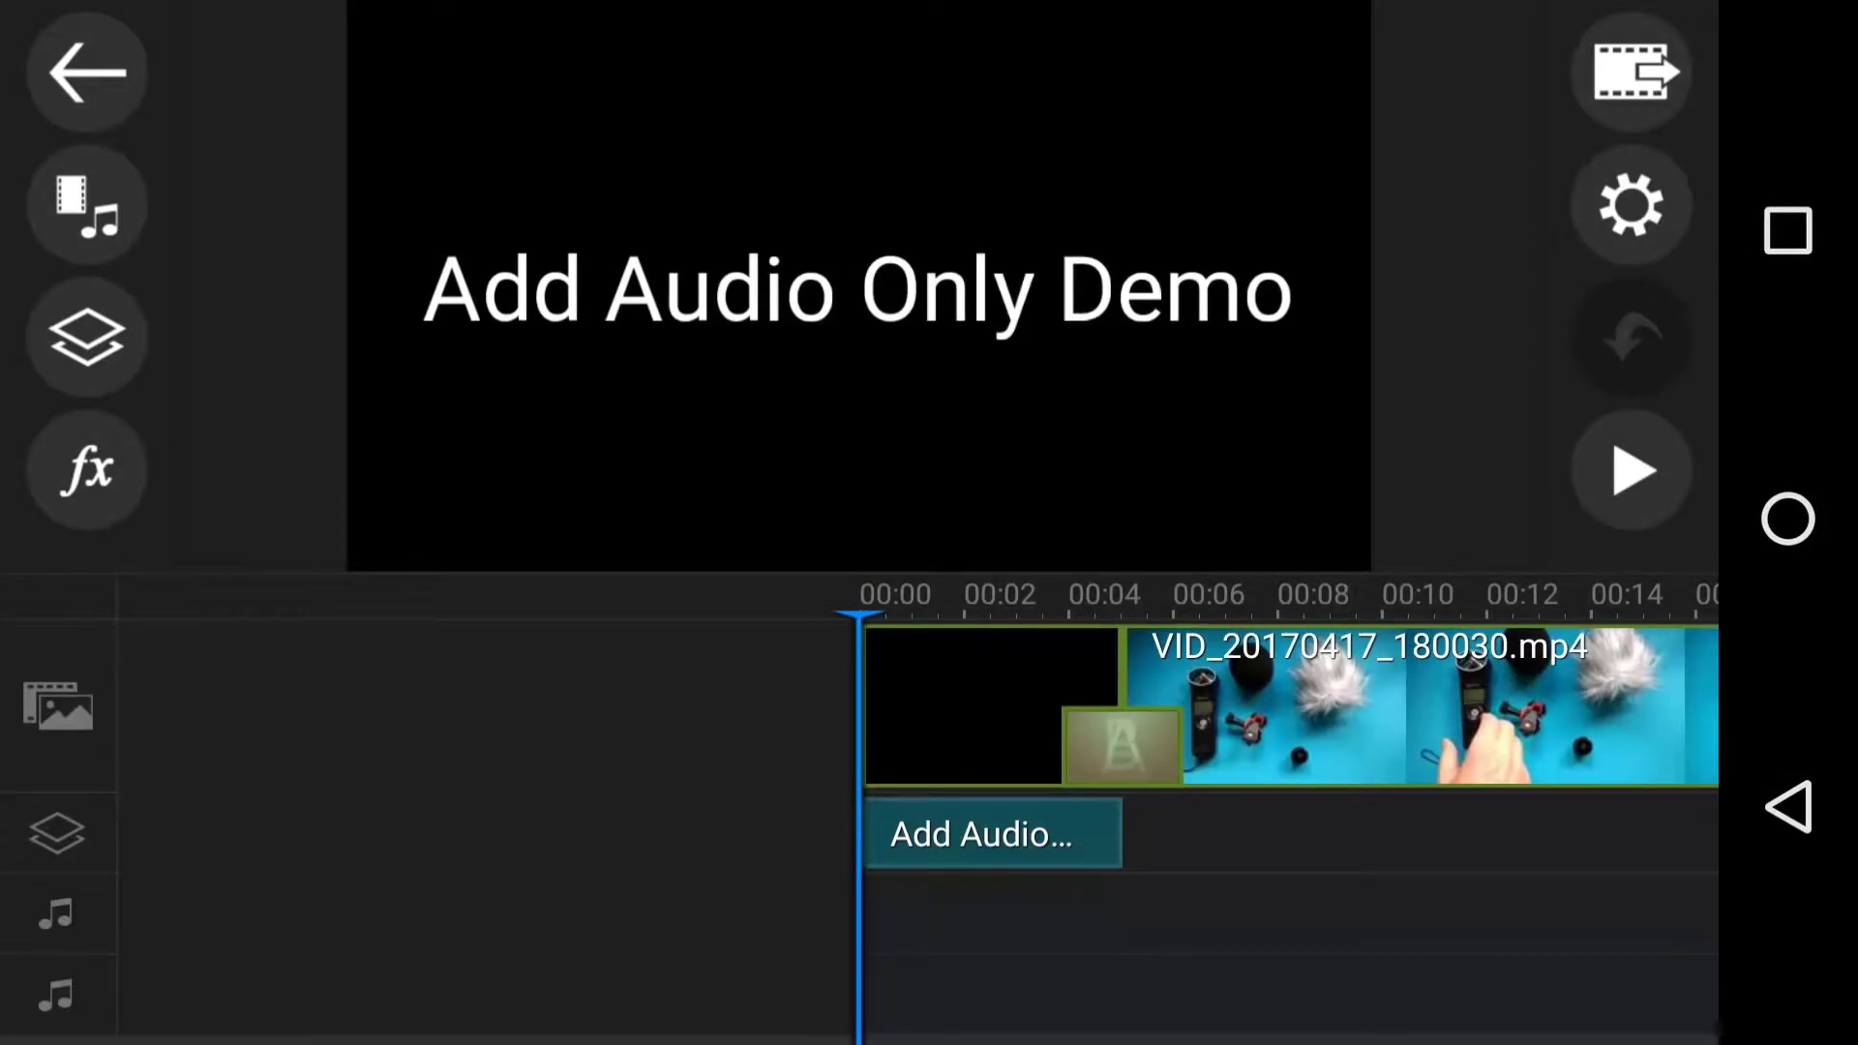
left_click_drag(1375, 916, 887, 923)
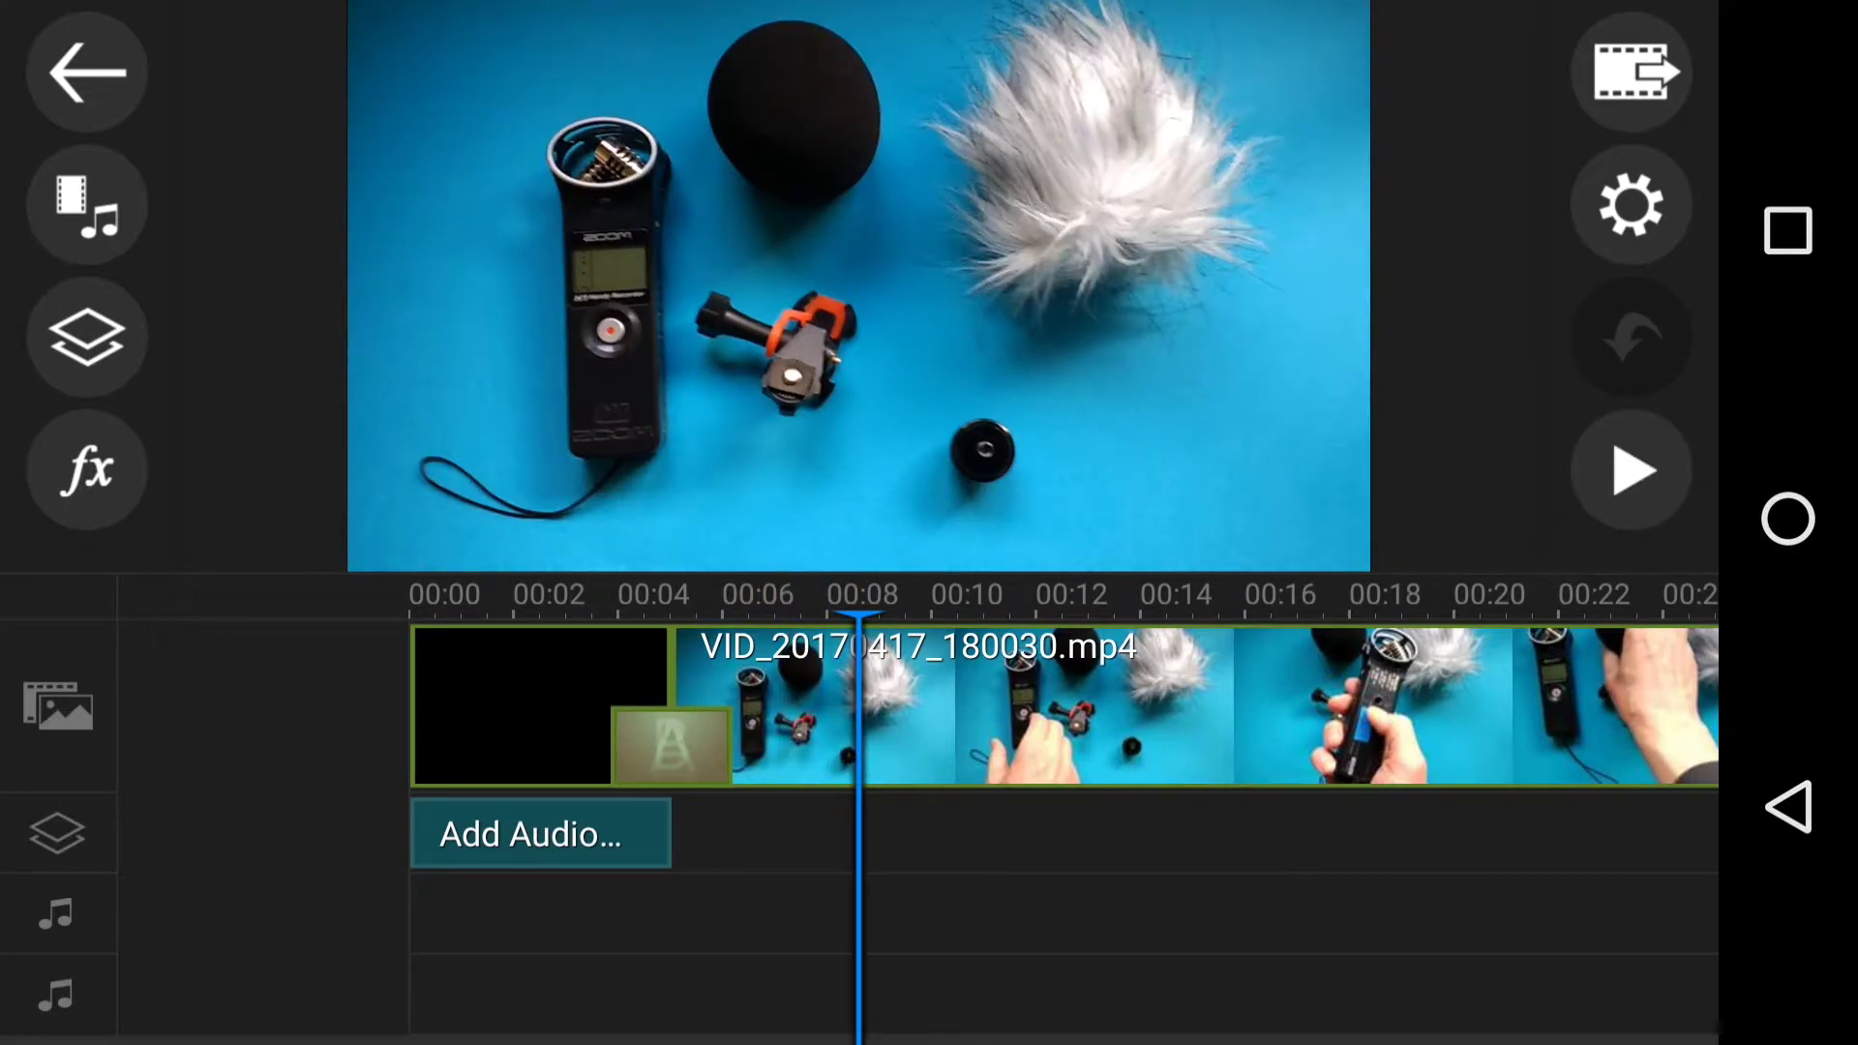
- Scroll the timeline back to the opening title and play the project into the video clip
left_click_drag(1147, 953, 1388, 963)
left_click(1632, 469)
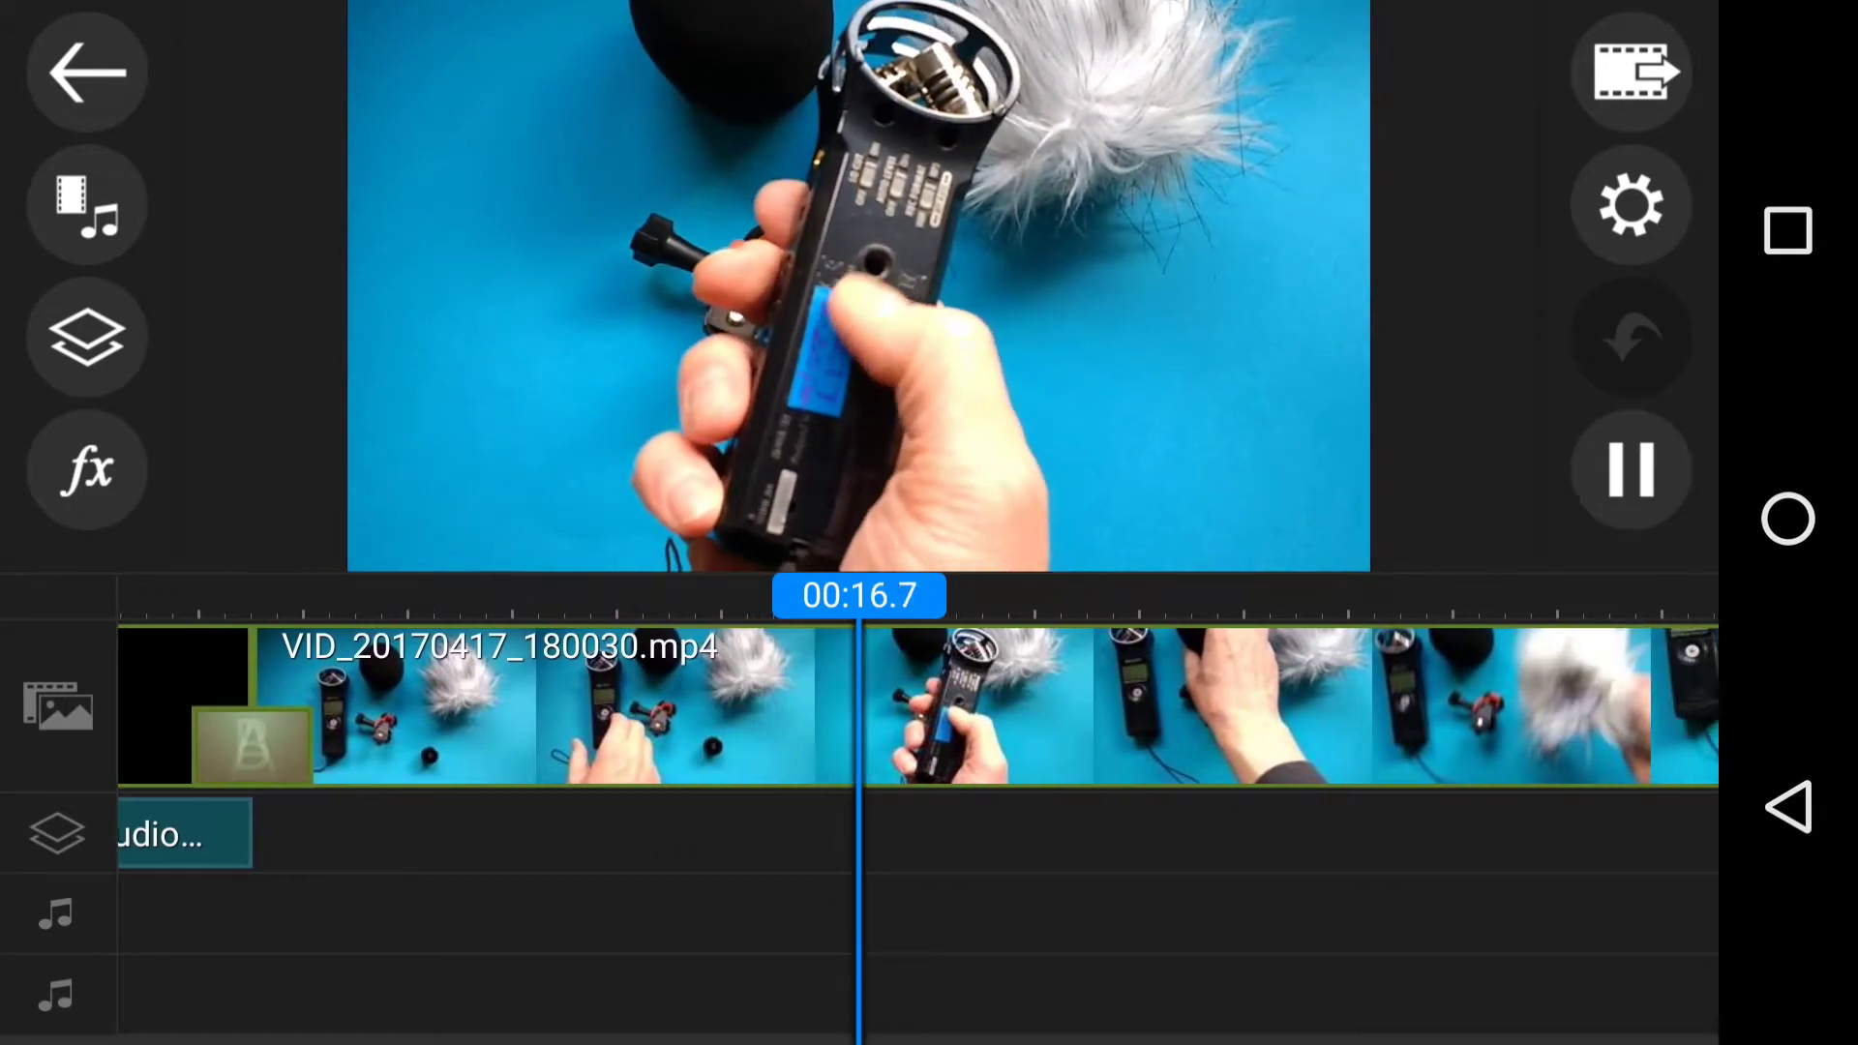
left_click_drag(1161, 711, 872, 711)
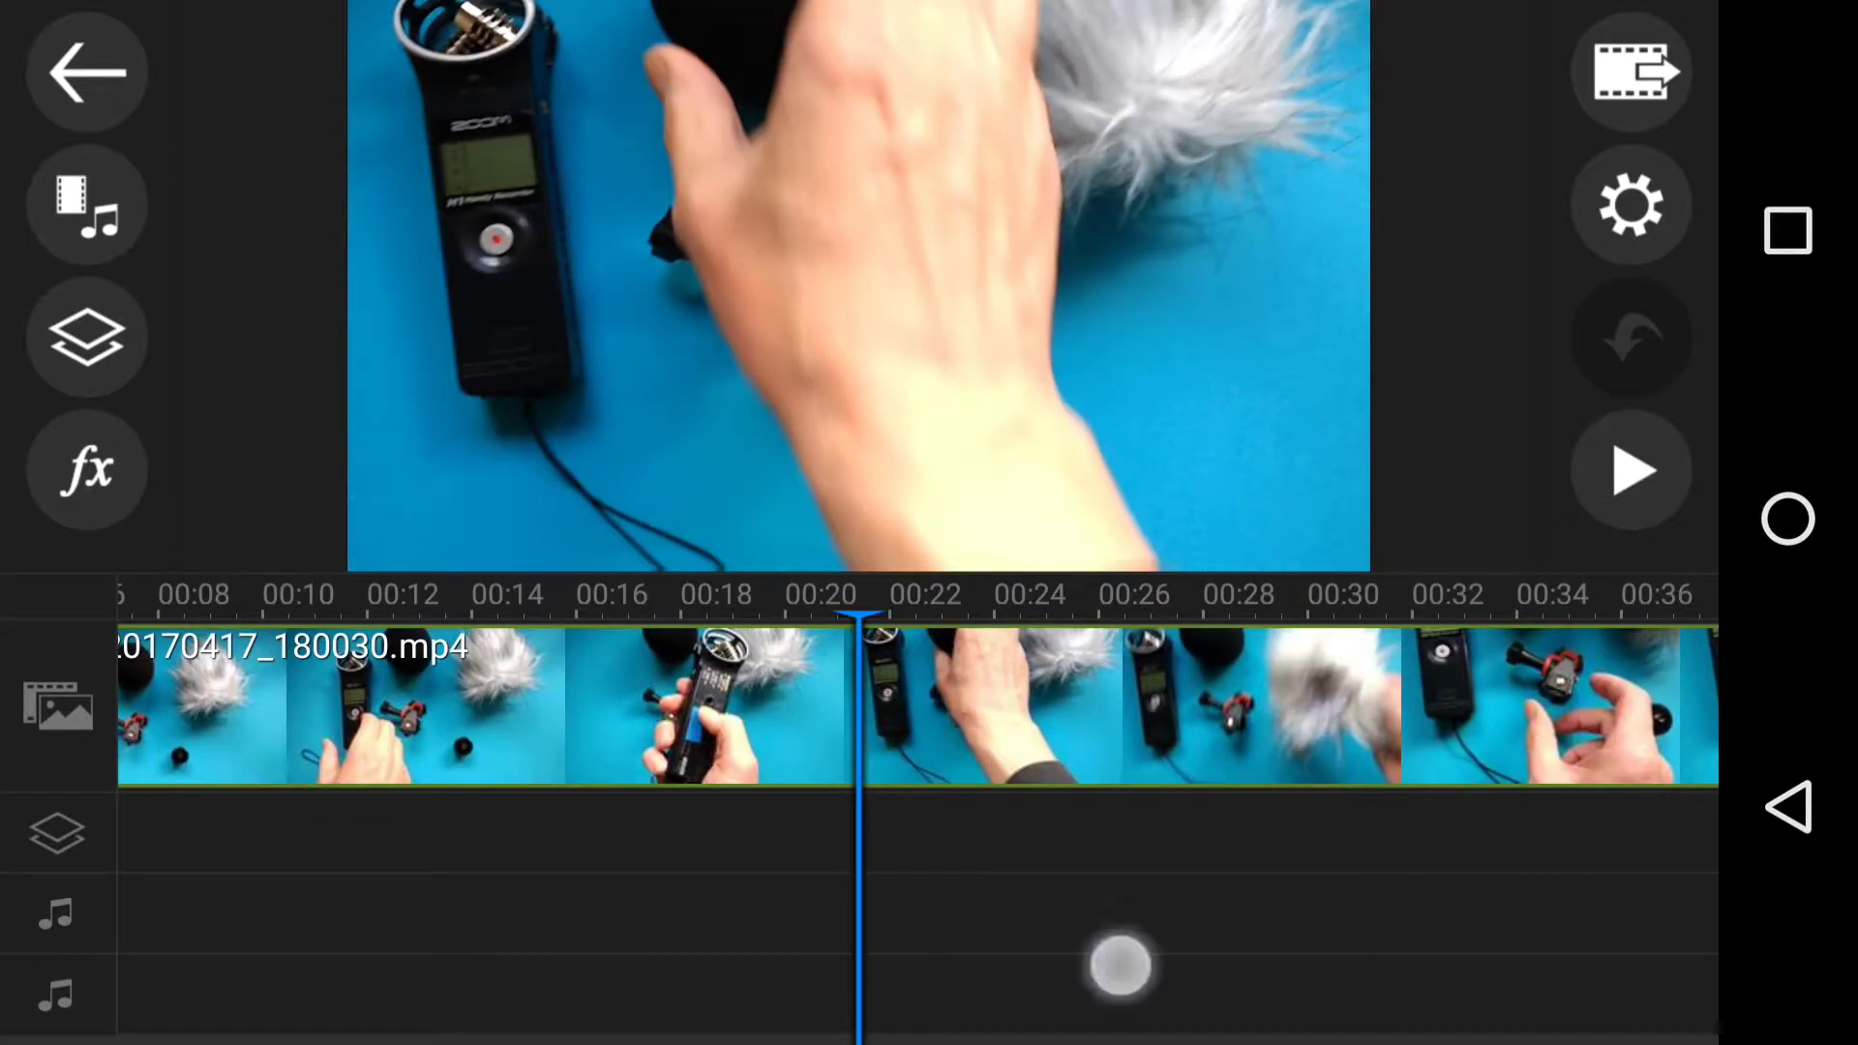
left_click_drag(1120, 965, 776, 988)
left_click_drag(1180, 966, 854, 950)
left_click_drag(1232, 955, 867, 960)
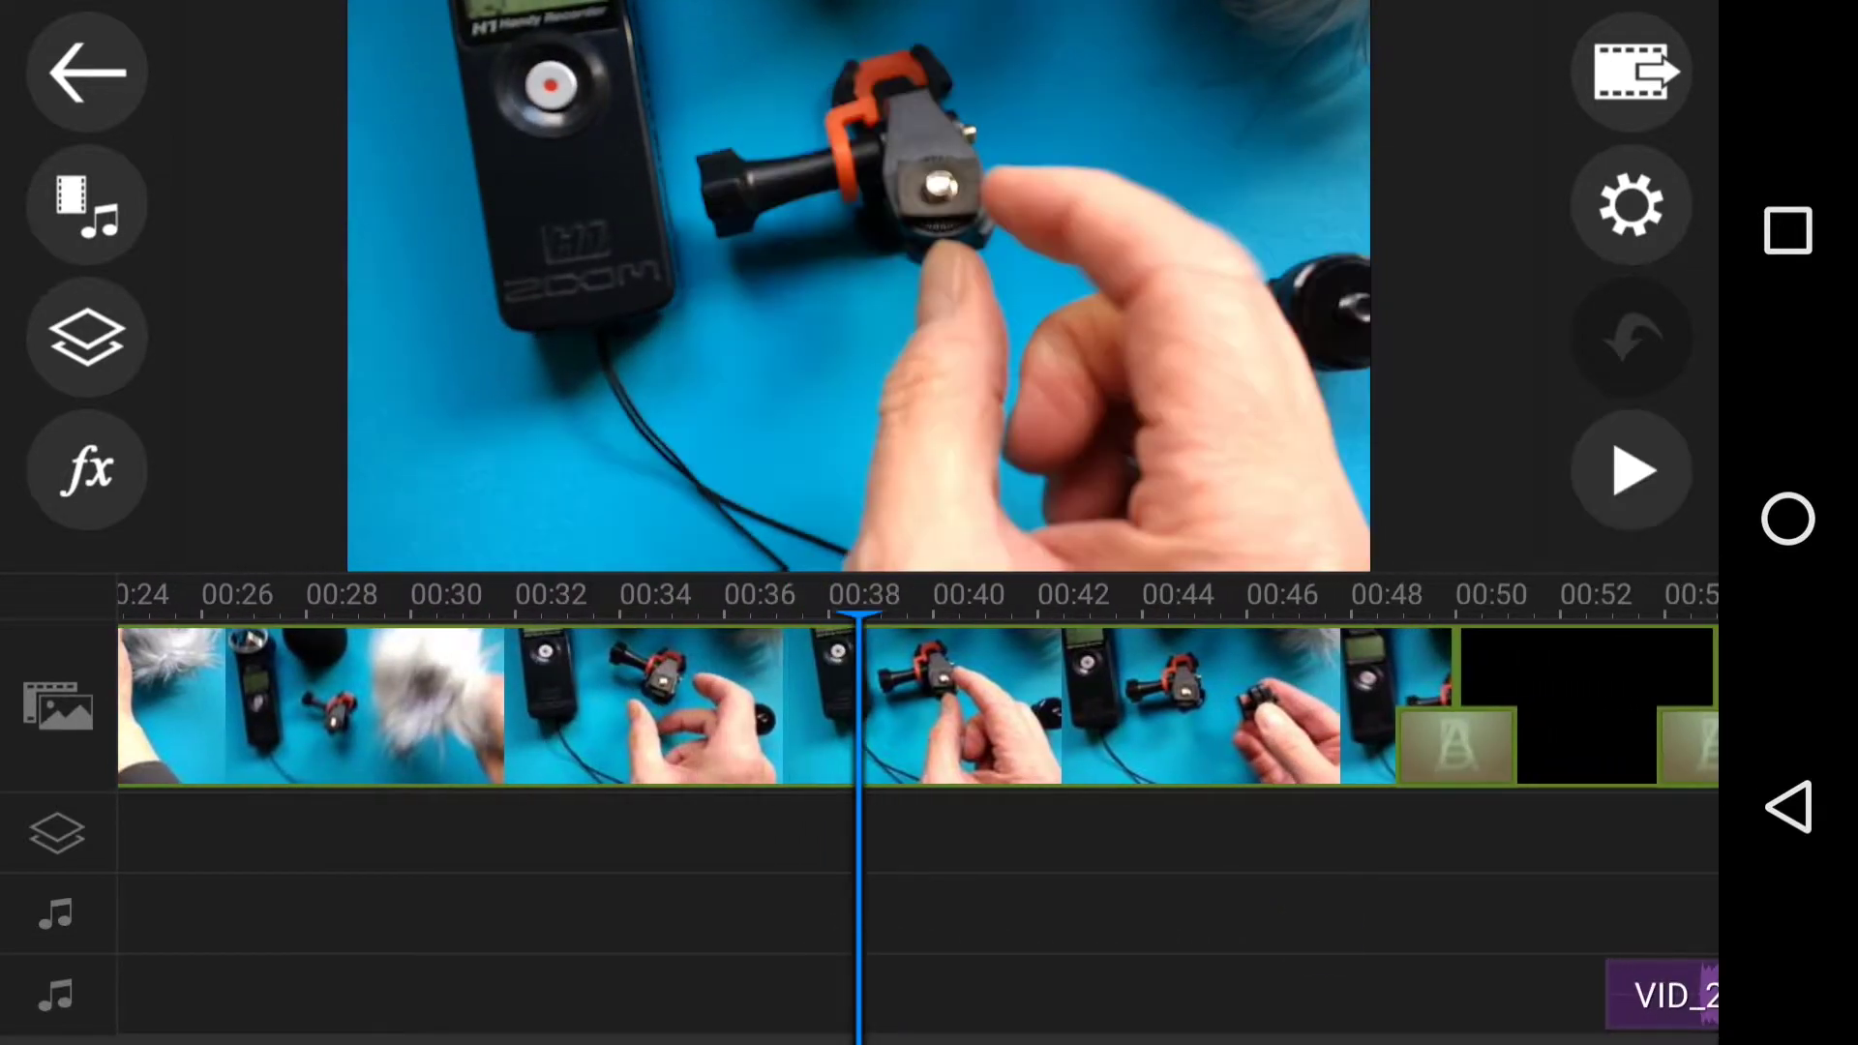
mouse_move(1253, 928)
left_mouse_down()
mouse_move(913, 961)
mouse_move(797, 996)
mouse_move(324, 1002)
left_mouse_up()
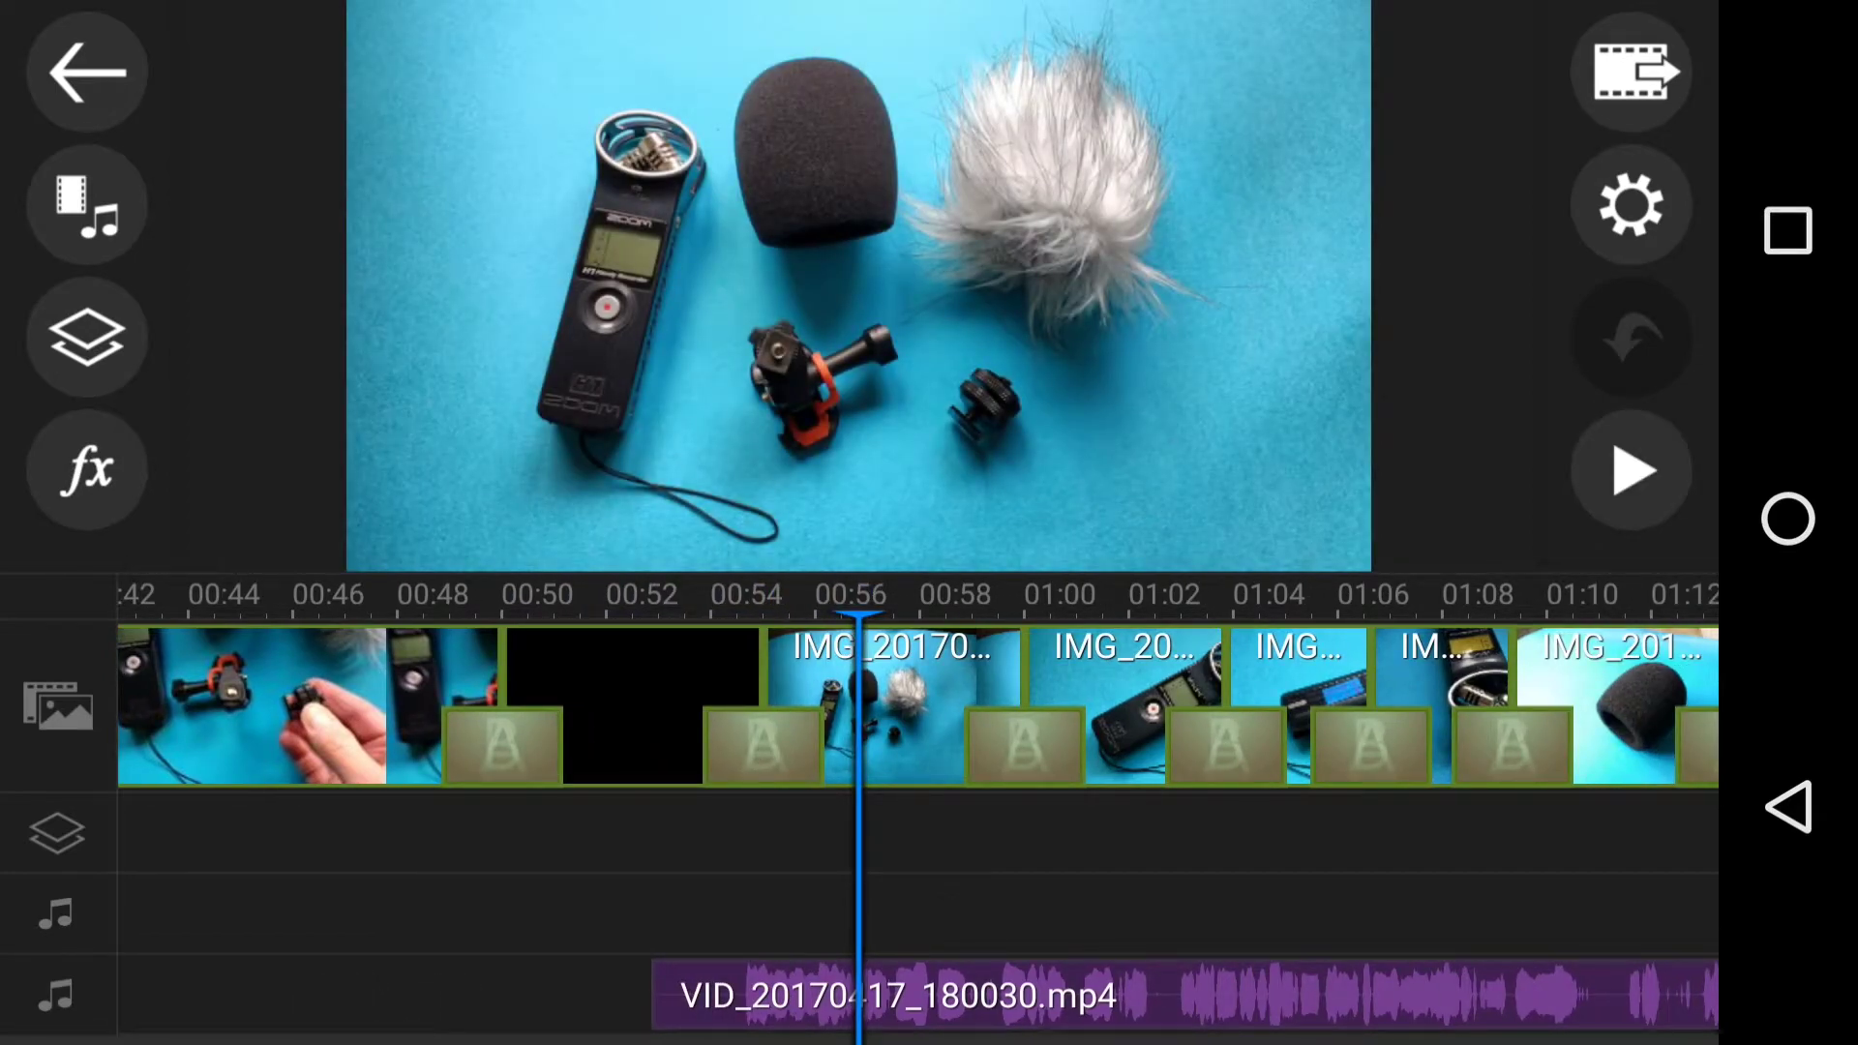
left_click_drag(1071, 867, 747, 870)
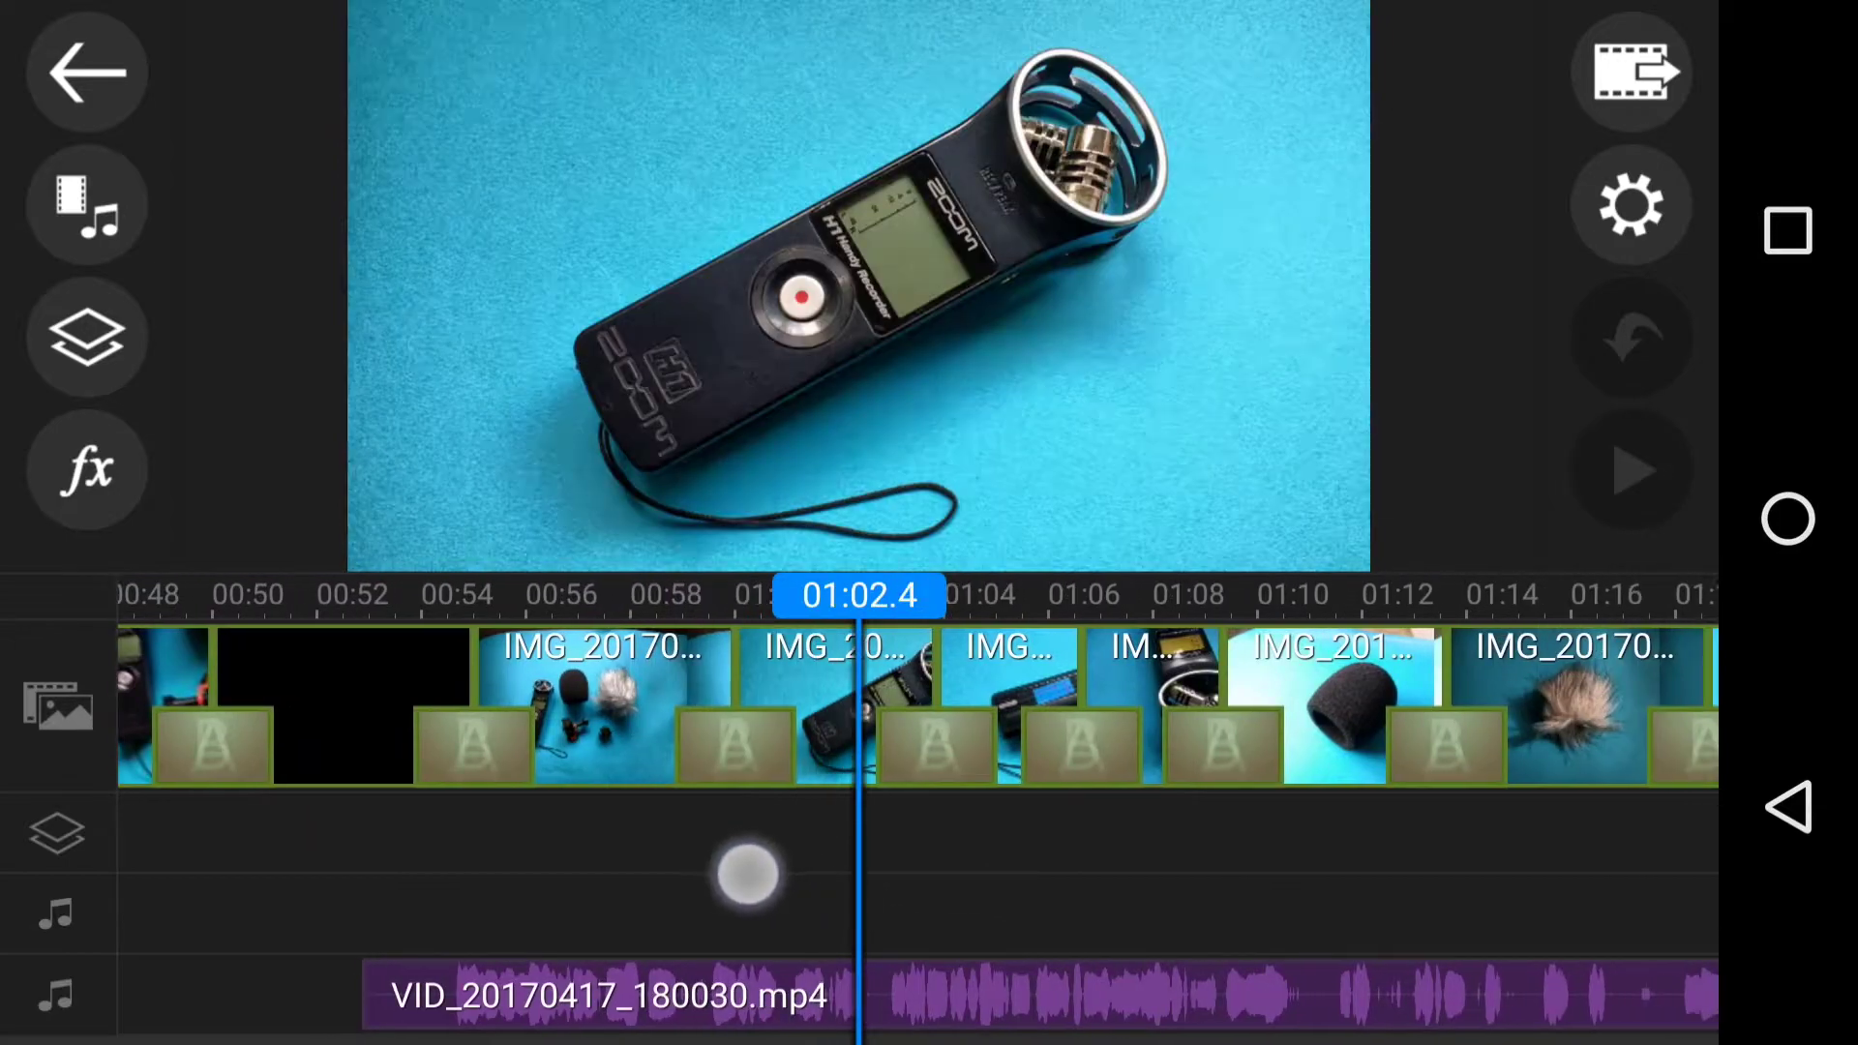
left_click_drag(1217, 887, 1031, 877)
mouse_move(1144, 898)
left_mouse_down()
mouse_move(1016, 886)
mouse_move(1523, 890)
left_mouse_up()
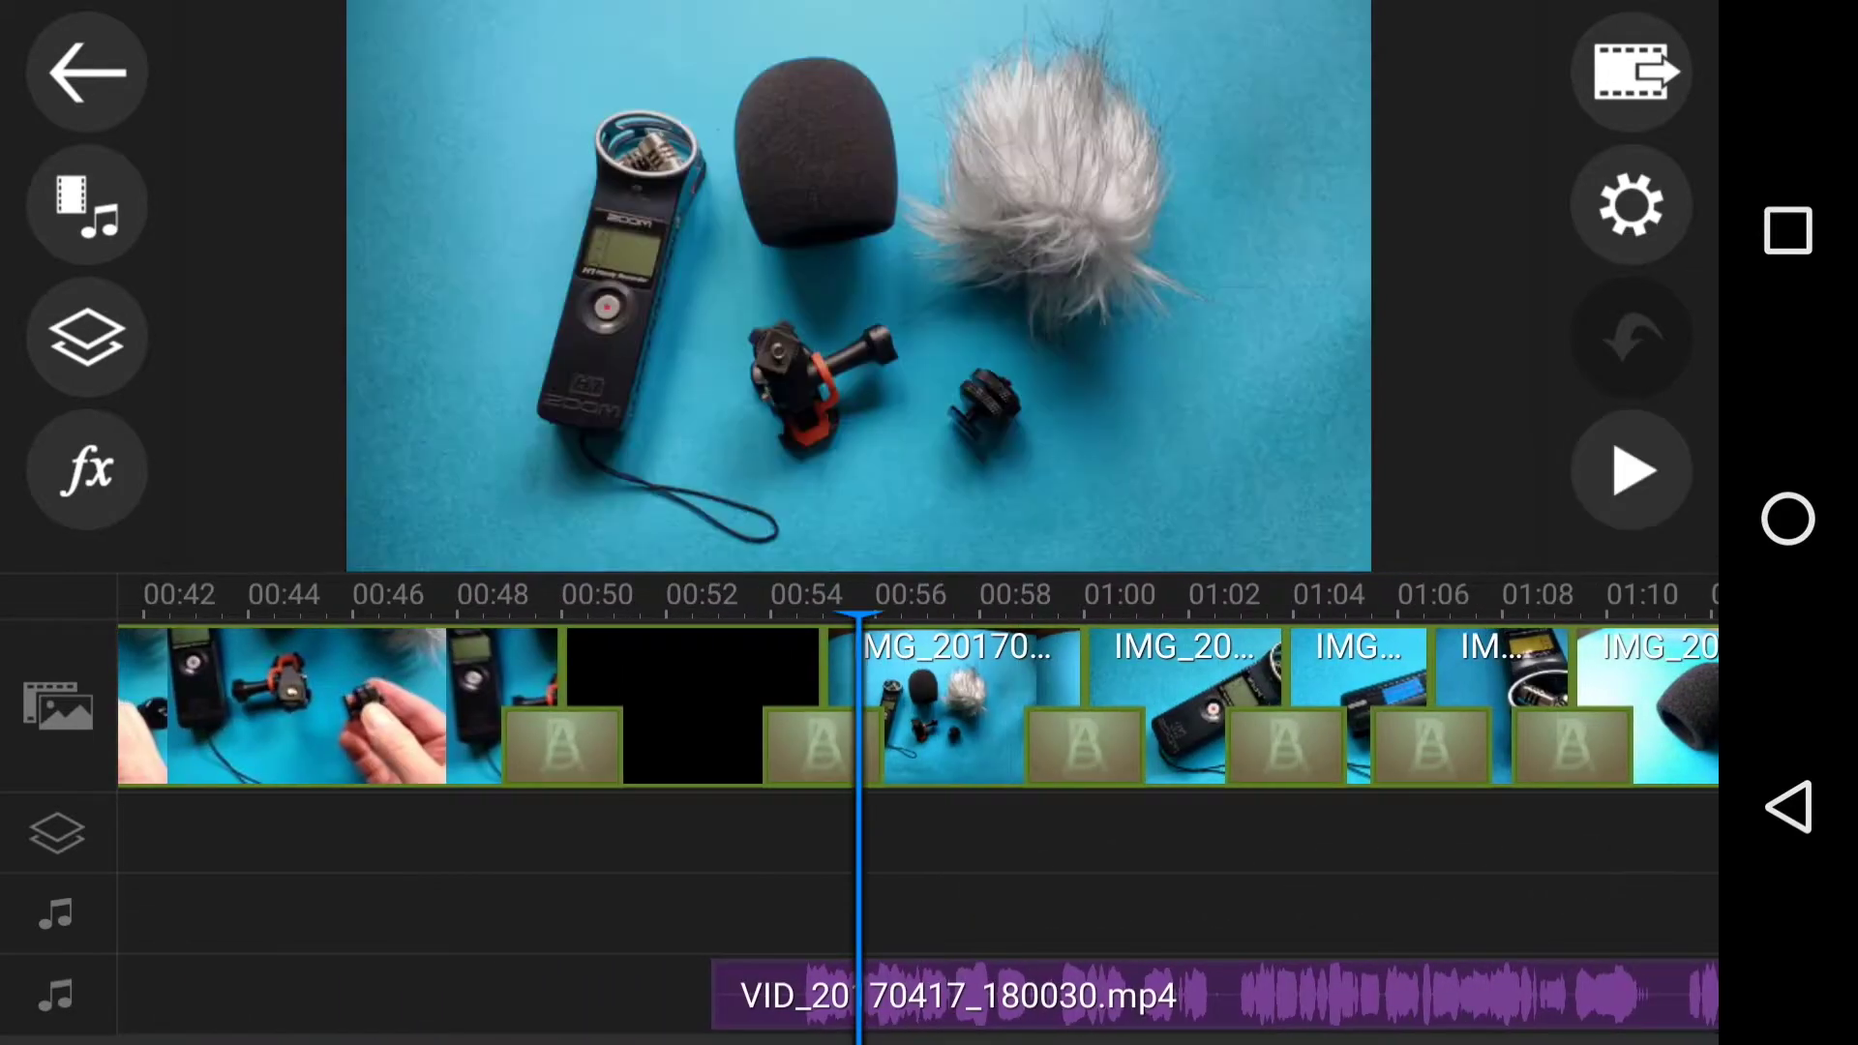
mouse_move(1099, 862)
left_mouse_down()
mouse_move(1588, 871)
mouse_move(1279, 902)
left_mouse_up()
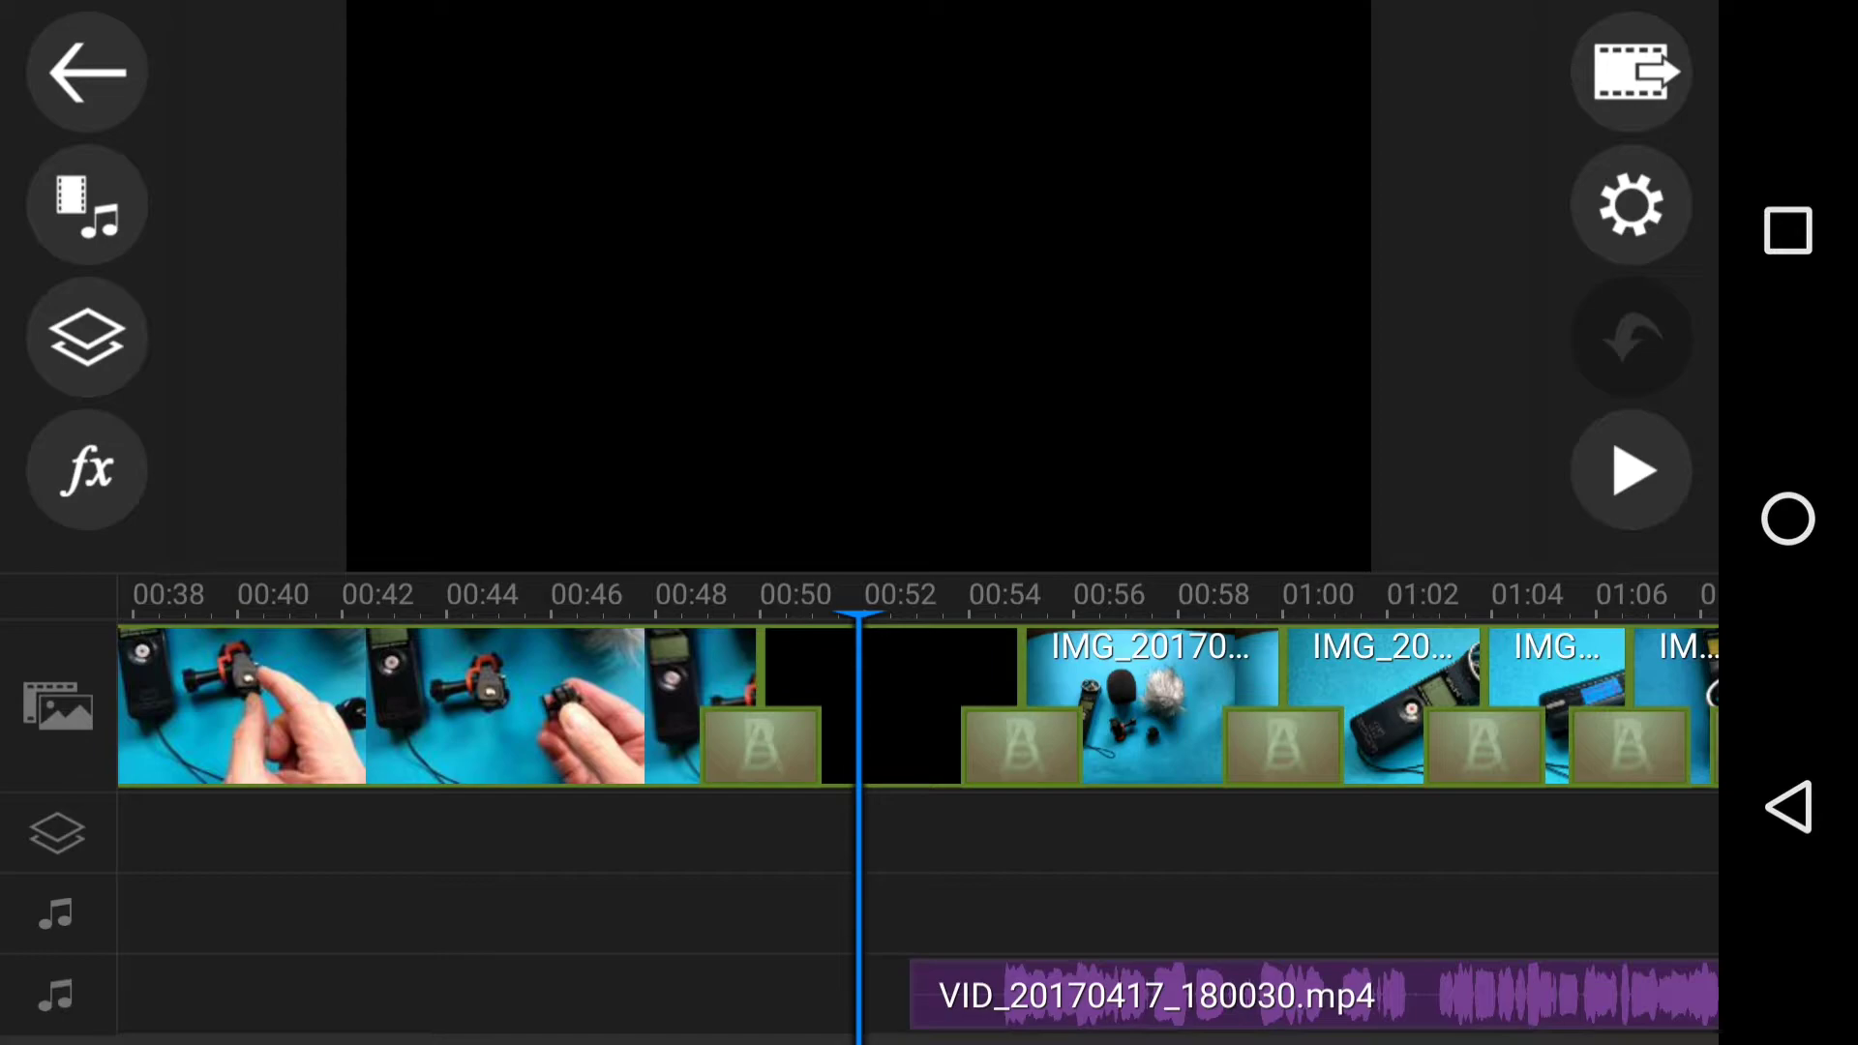
left_click(1632, 470)
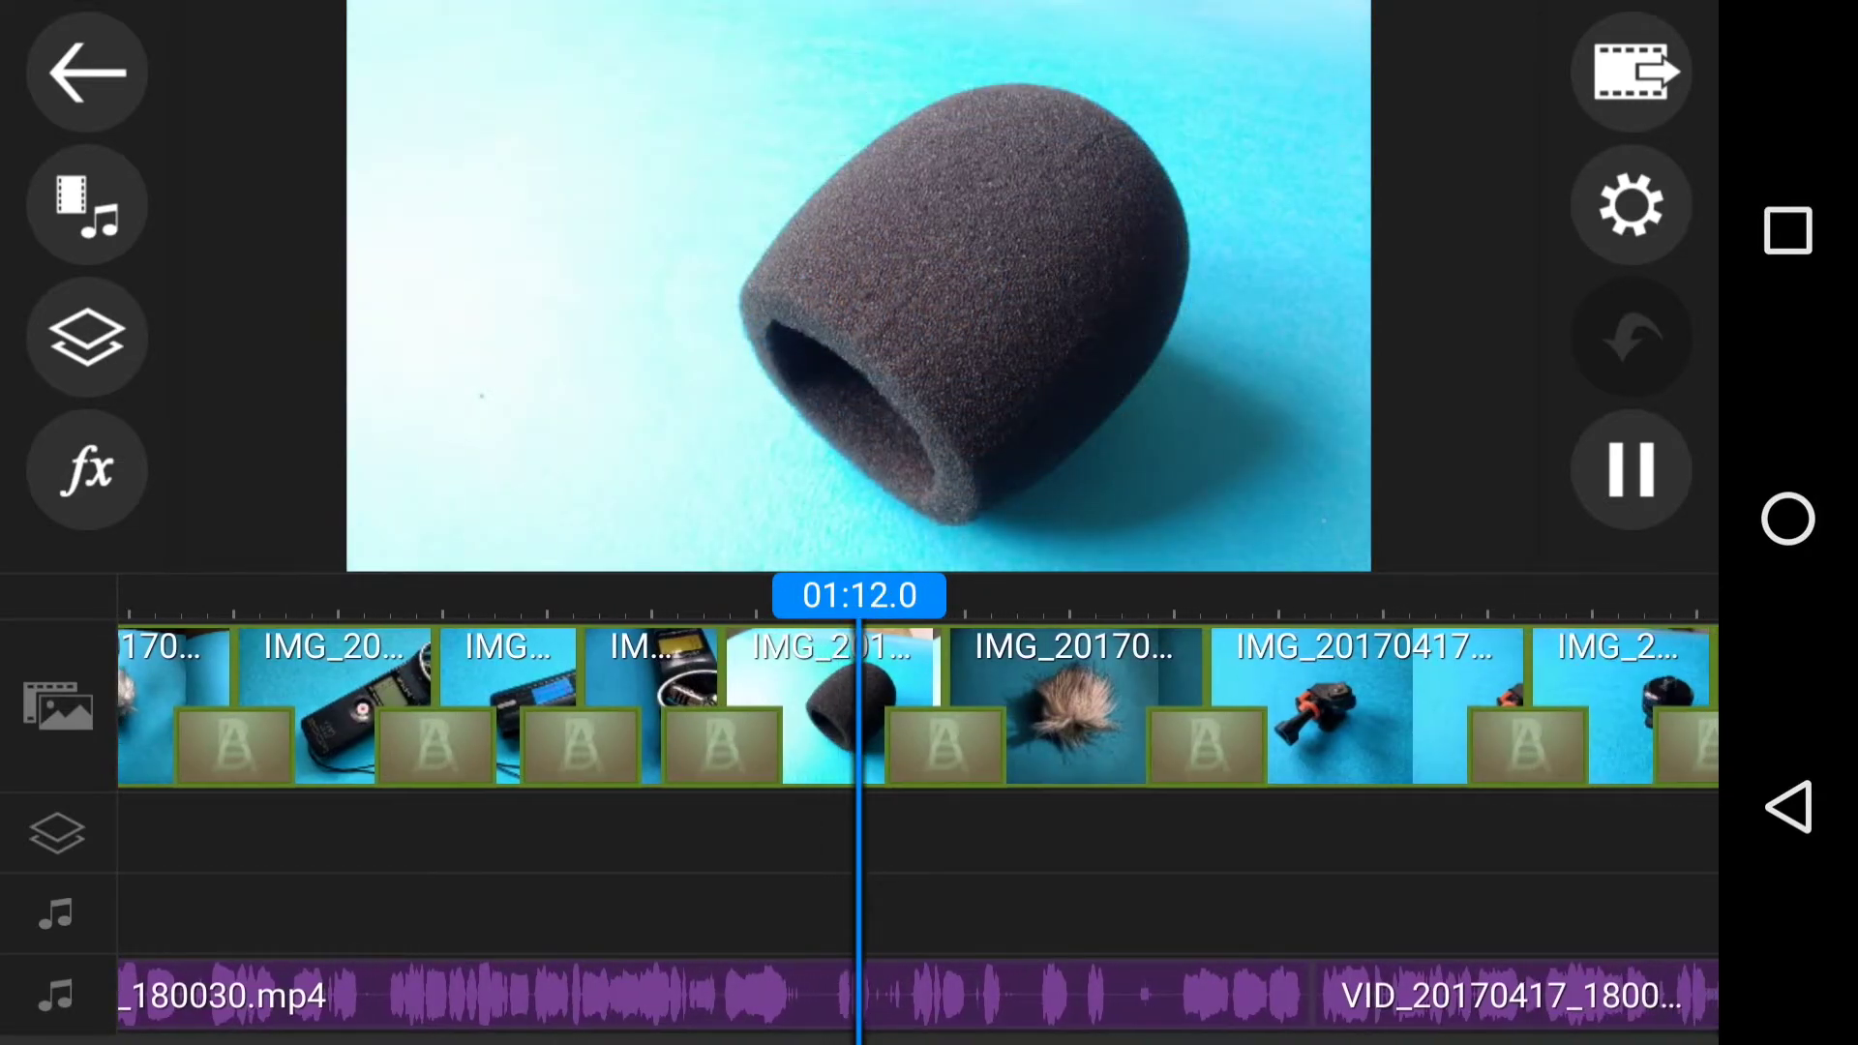
left_click(1630, 469)
left_click_drag(1189, 896, 196, 929)
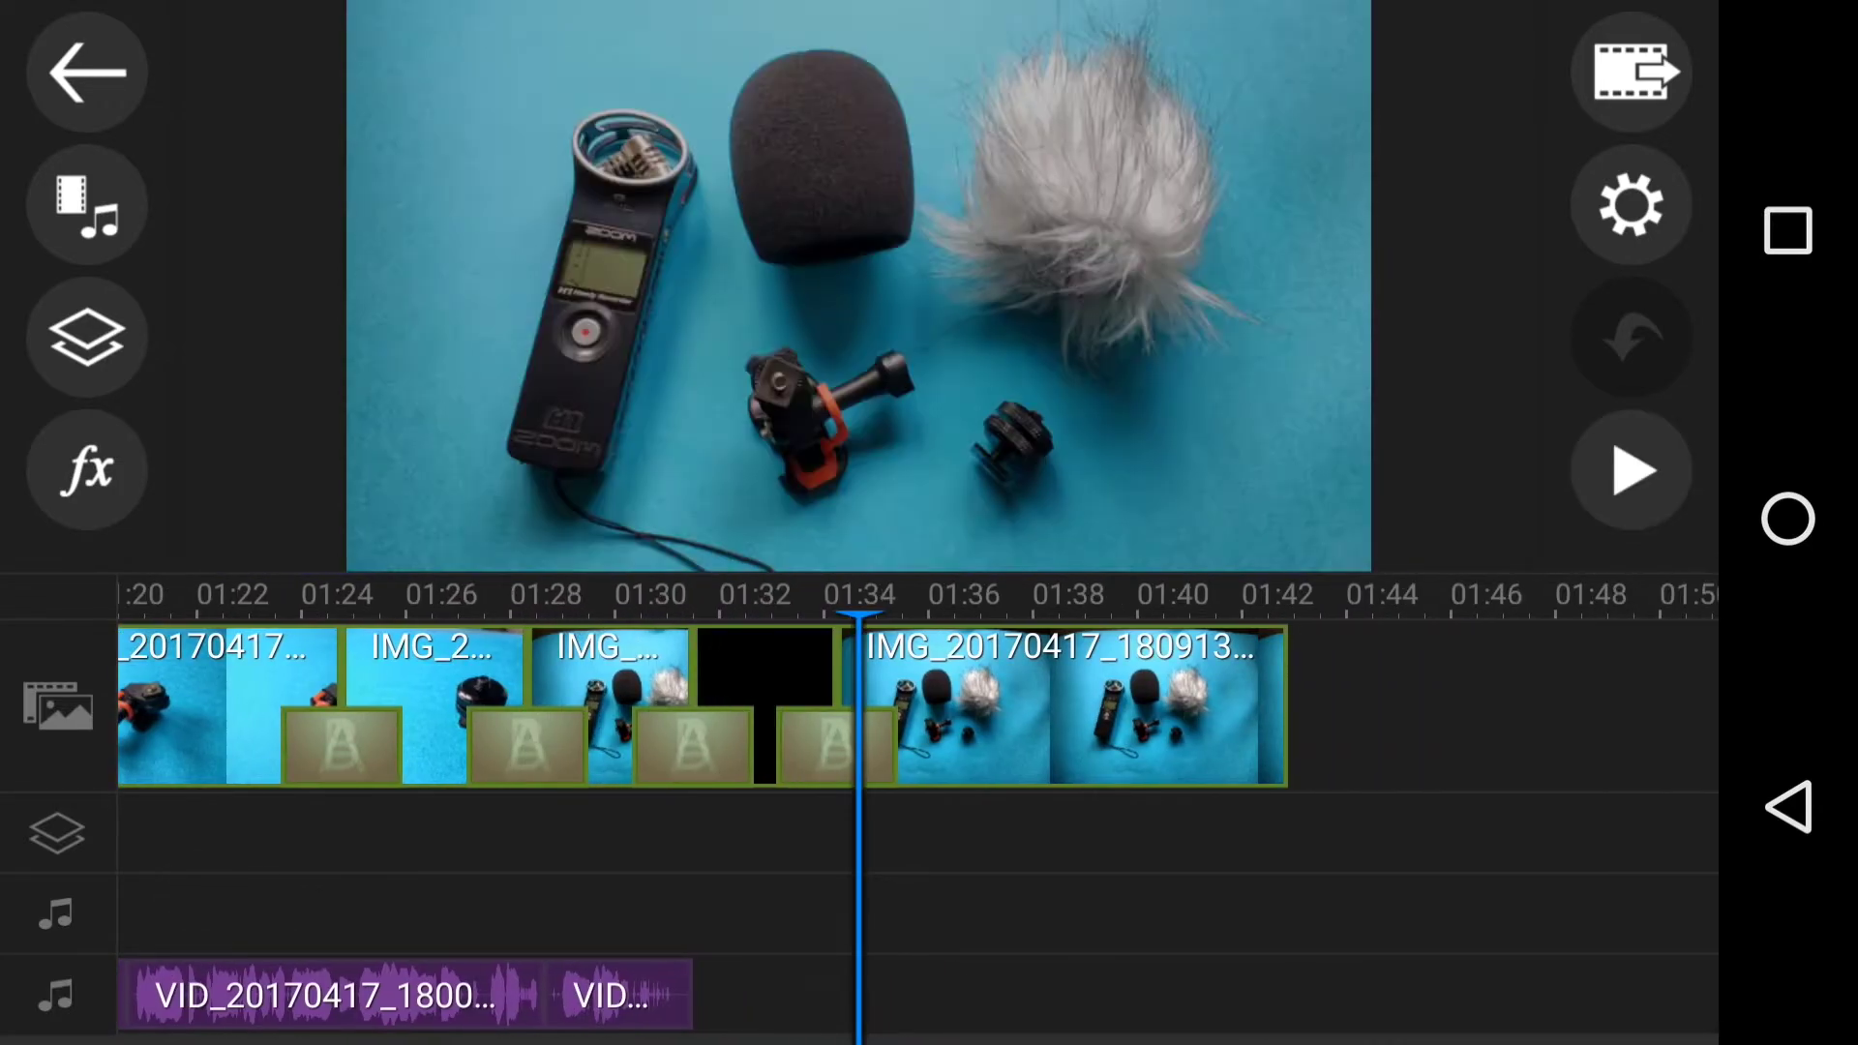
left_click_drag(1087, 919, 1293, 883)
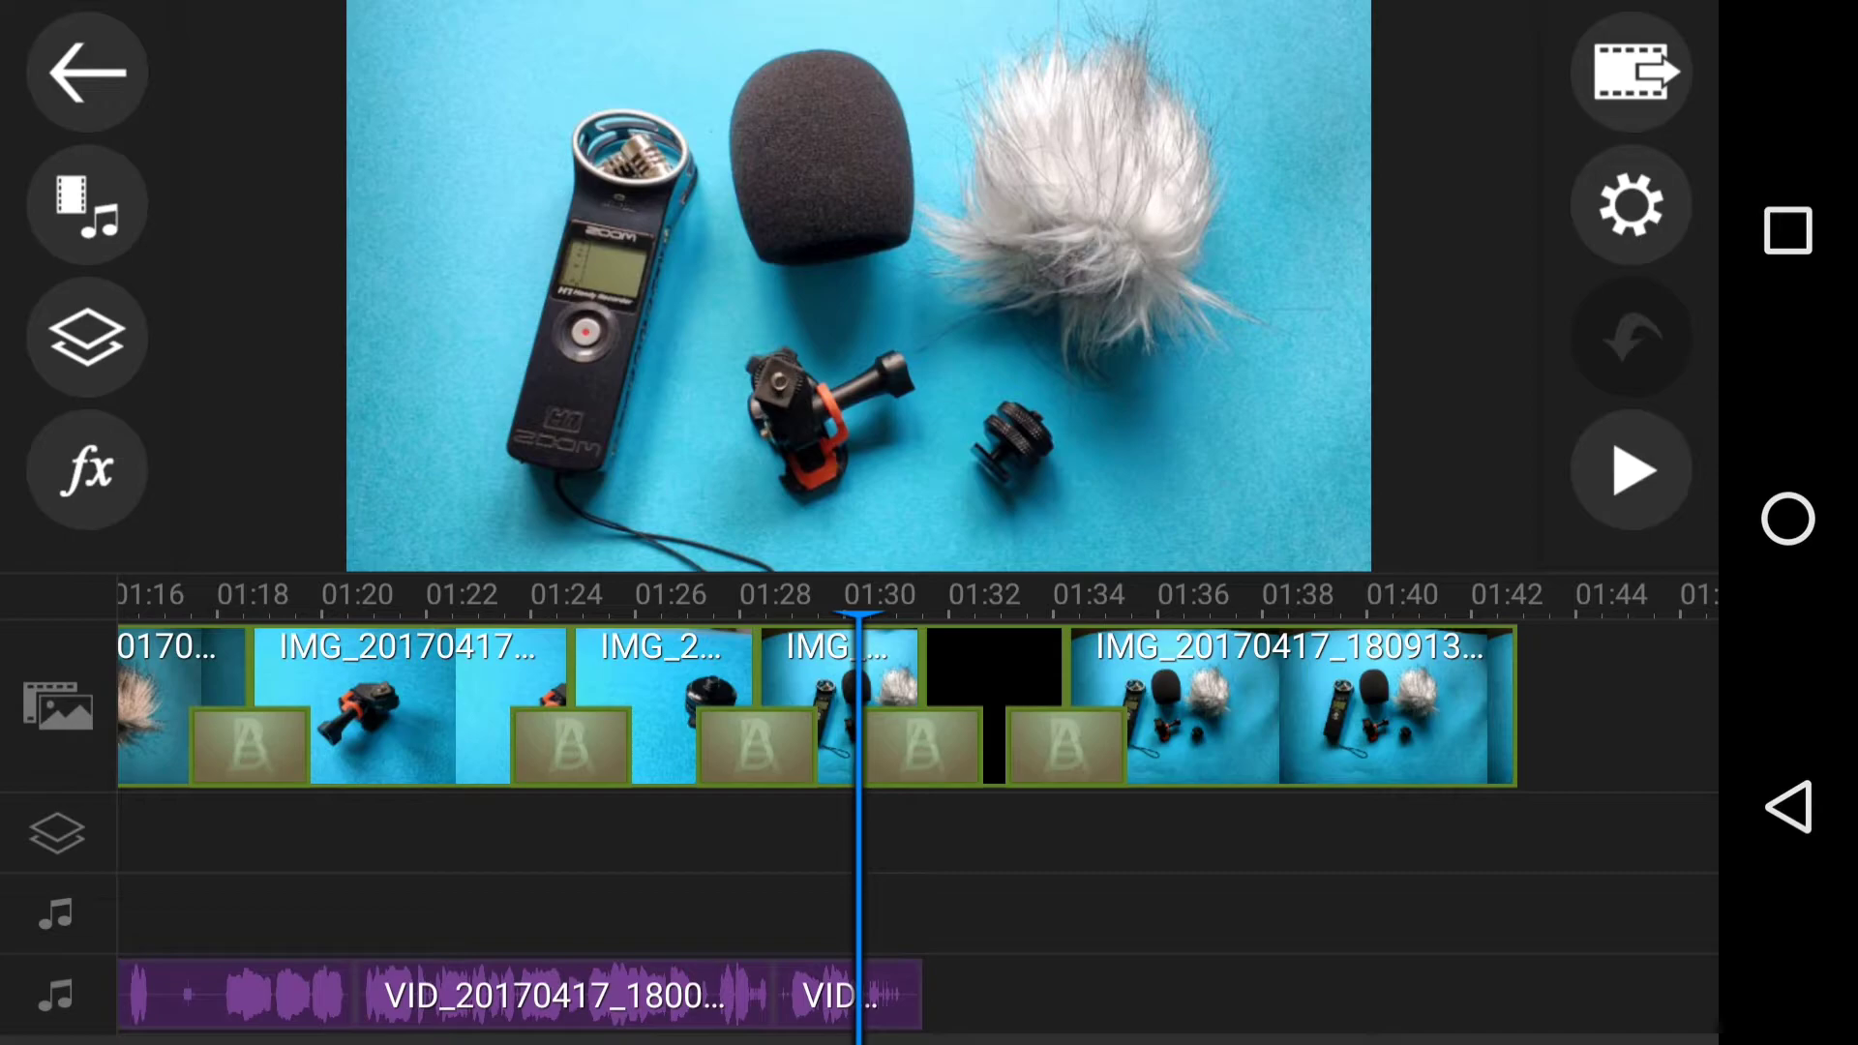
left_click_drag(631, 879, 1680, 857)
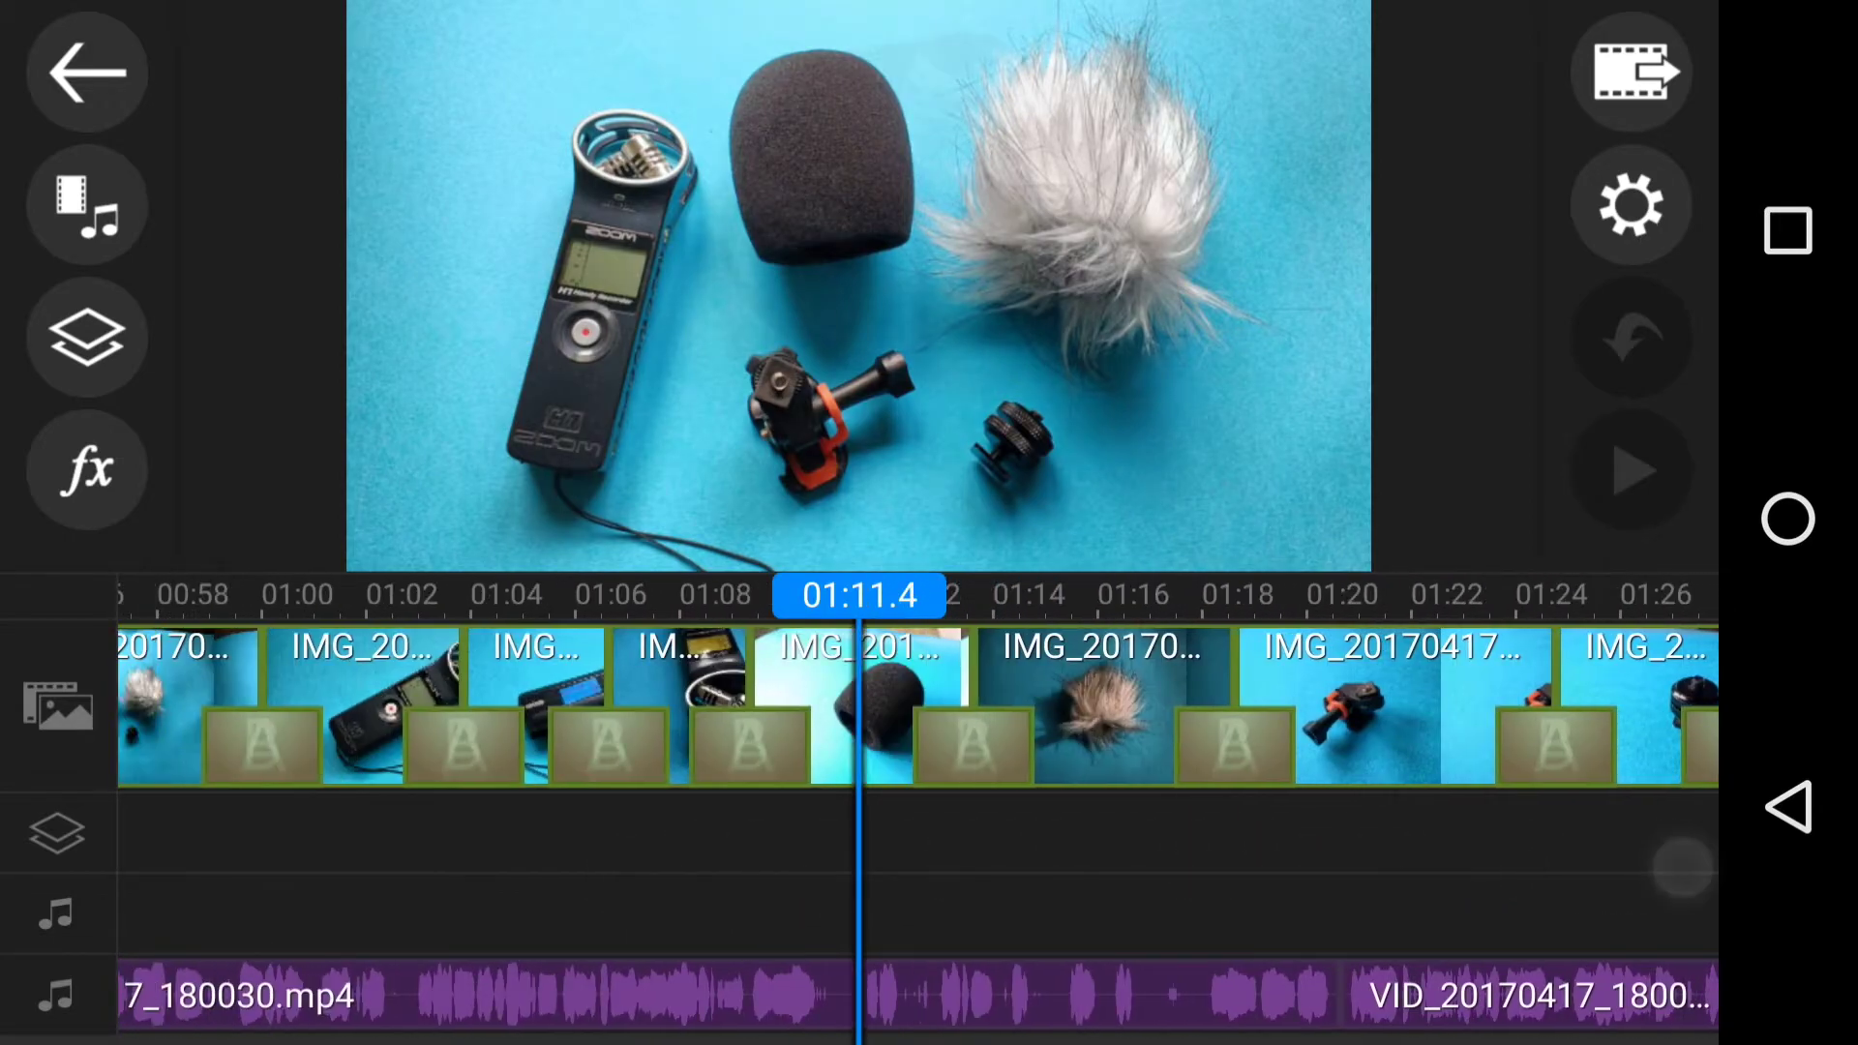
left_click_drag(1064, 860, 1278, 852)
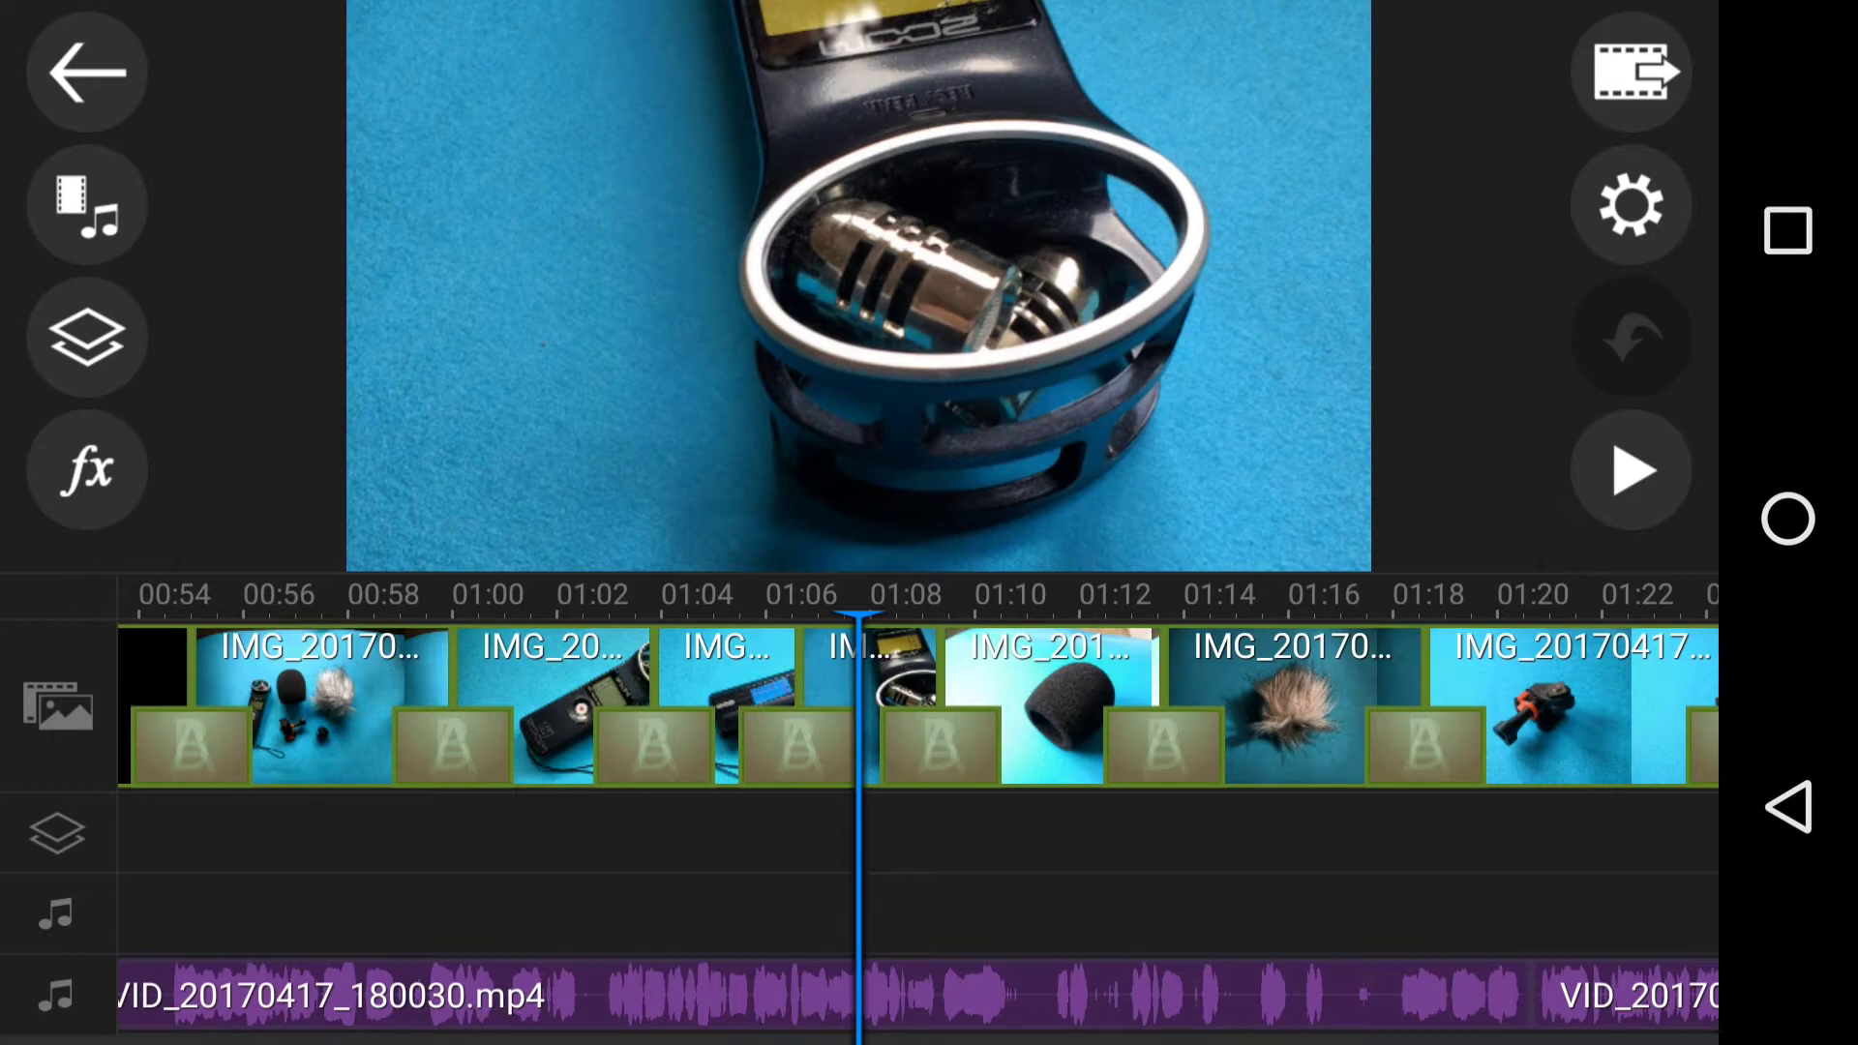
left_click_drag(1206, 865, 572, 858)
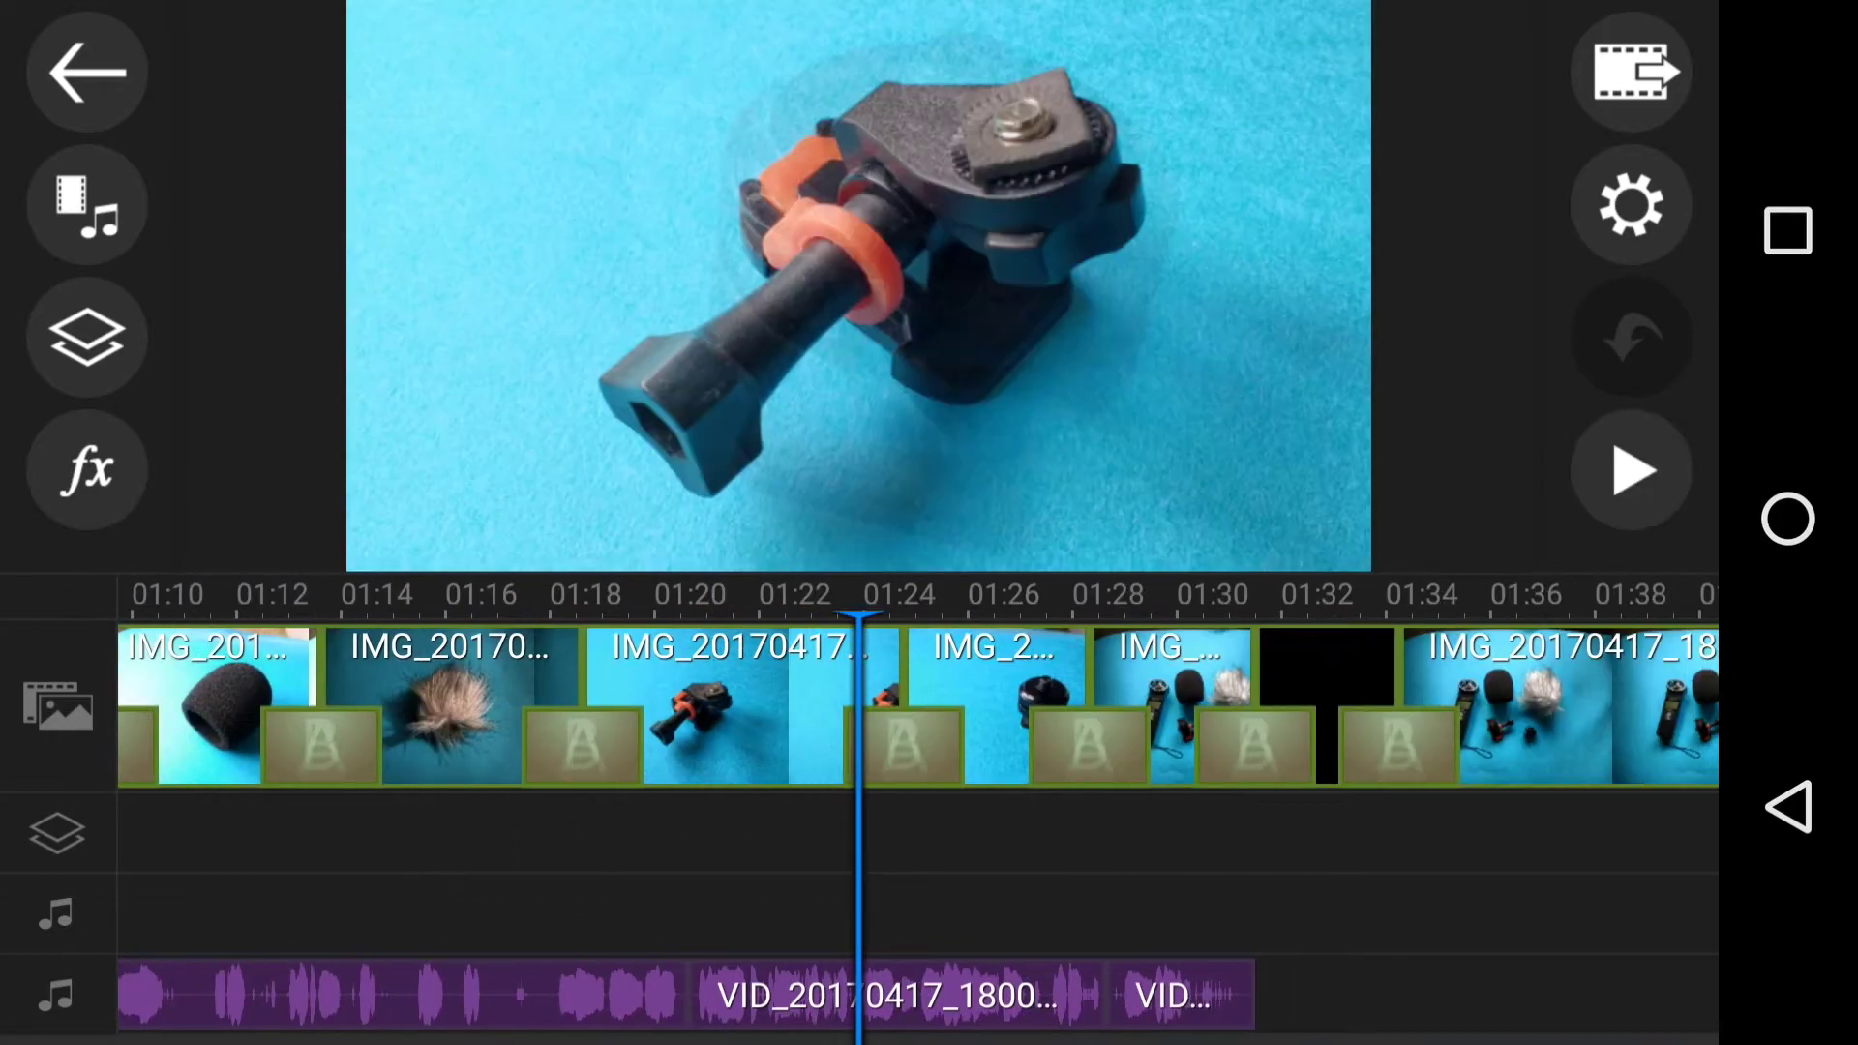
left_click_drag(1030, 873, 544, 880)
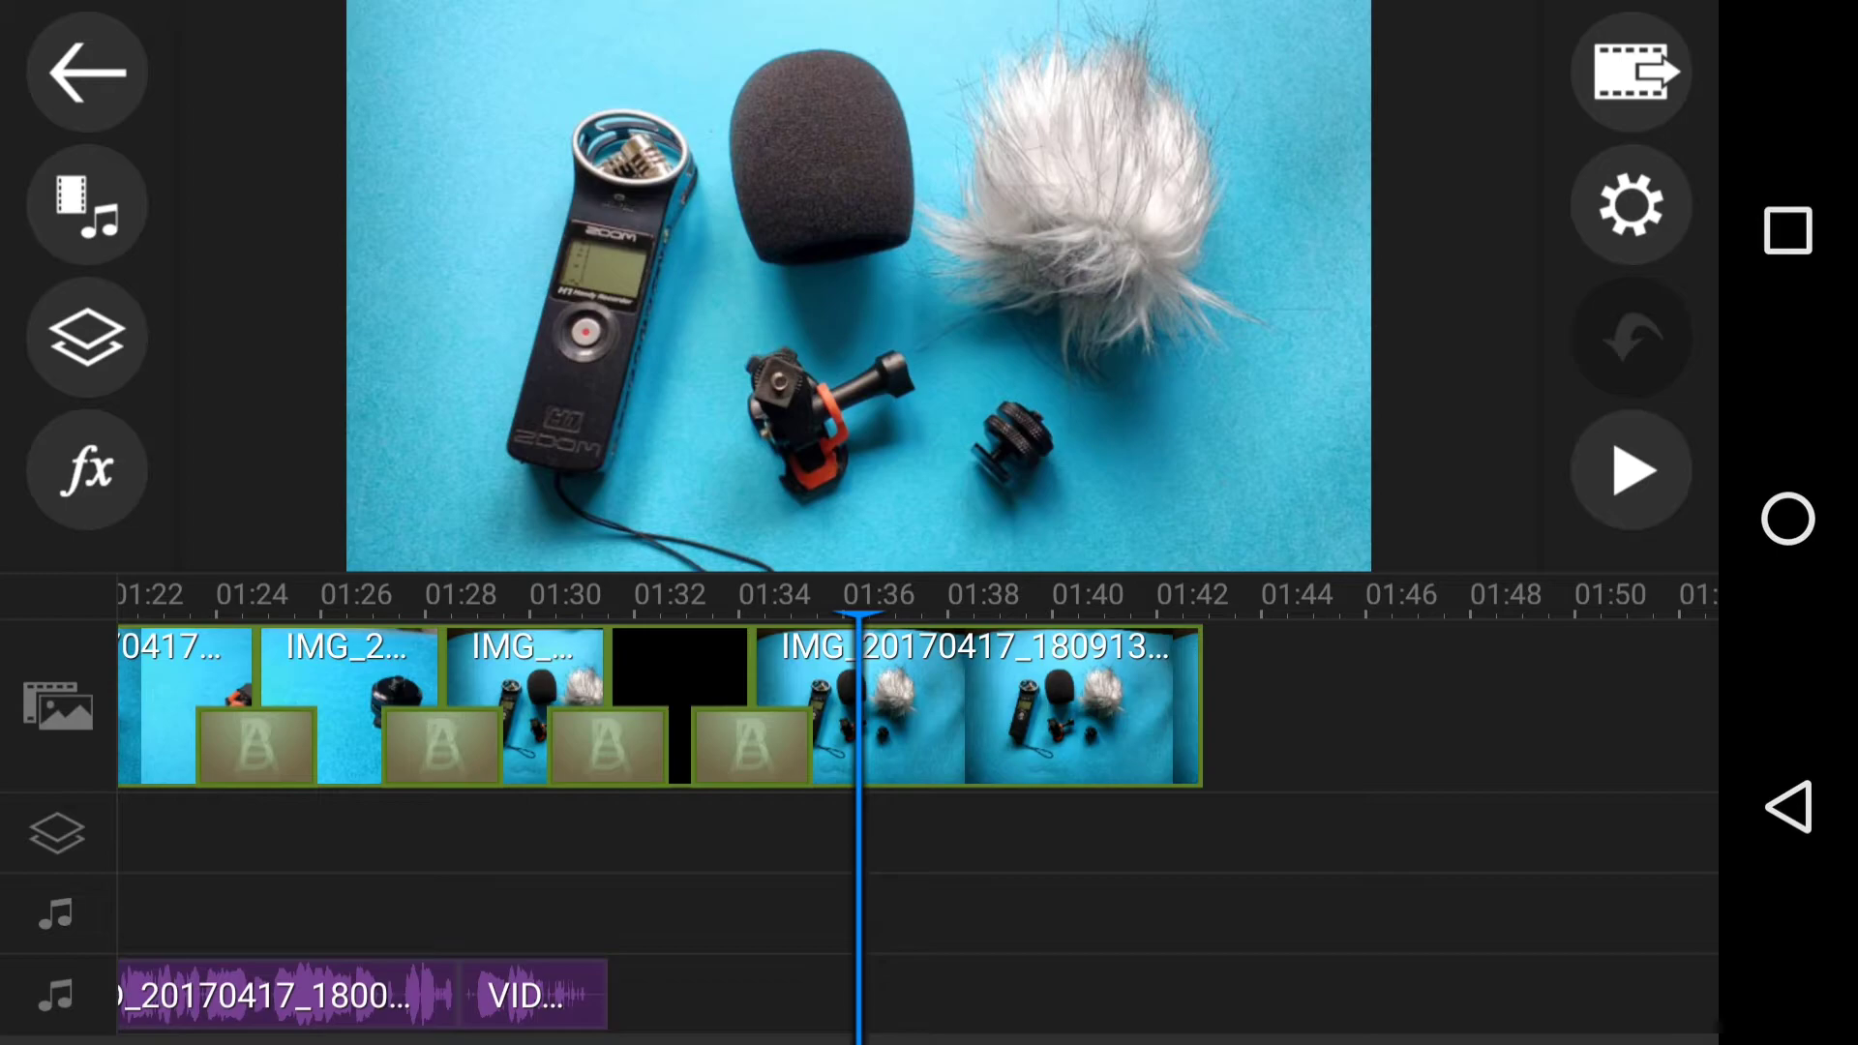
- Open the media library's video section listing the Camera and Movies folders
left_click(88, 204)
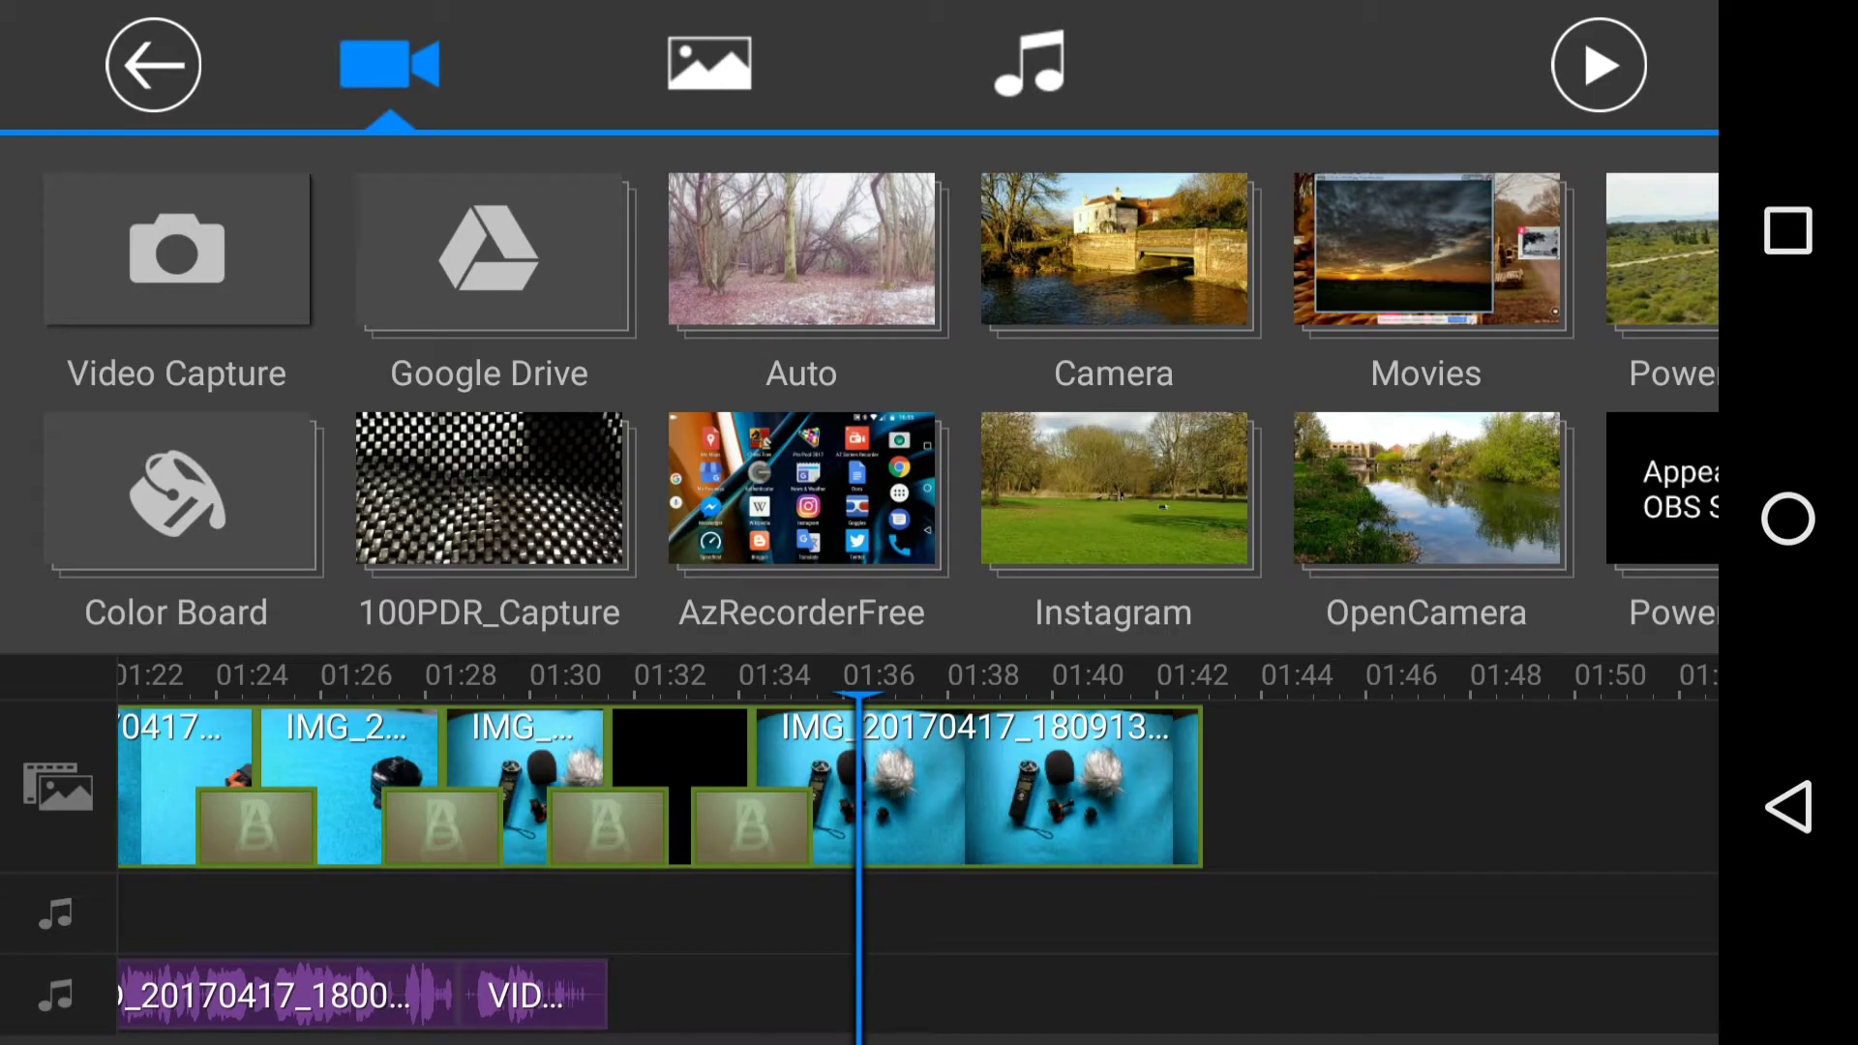
- Drag VID_20170417_180030.mp4 from OpenCamera onto the audio track at about 1:33
left_click(1426, 494)
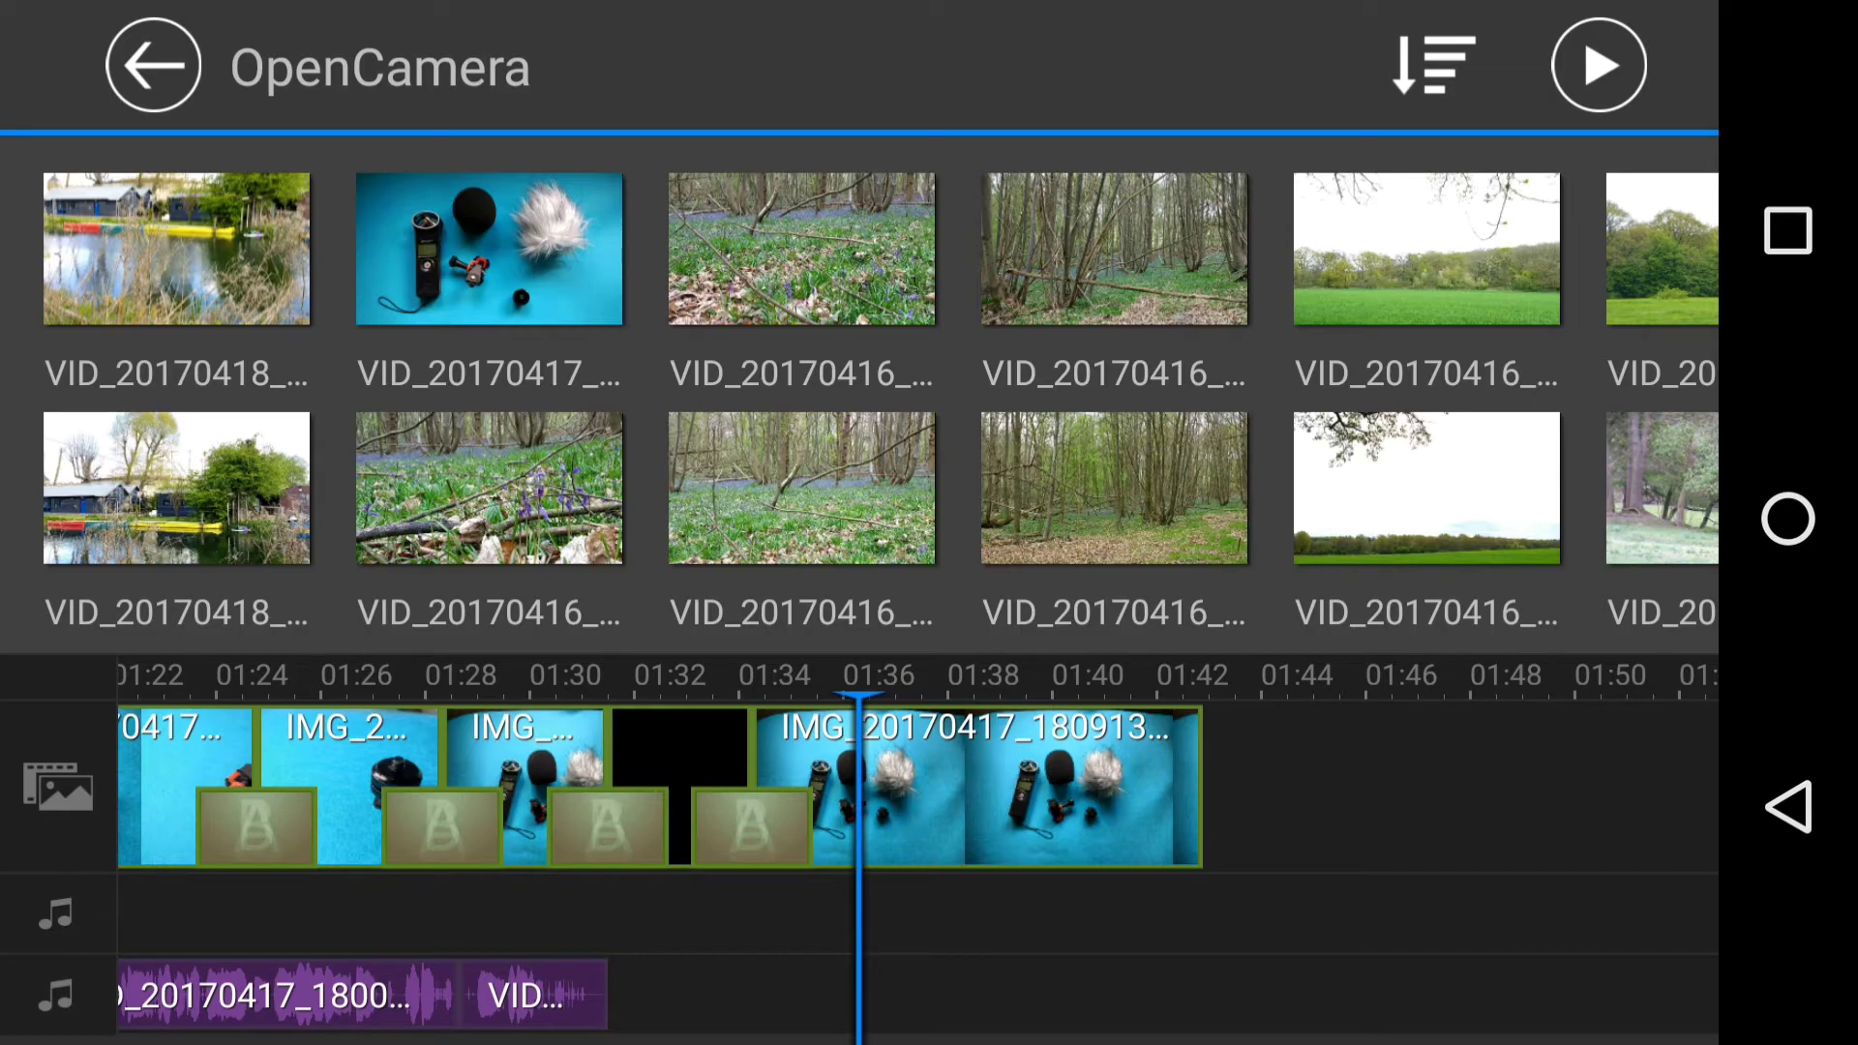
left_click(489, 248)
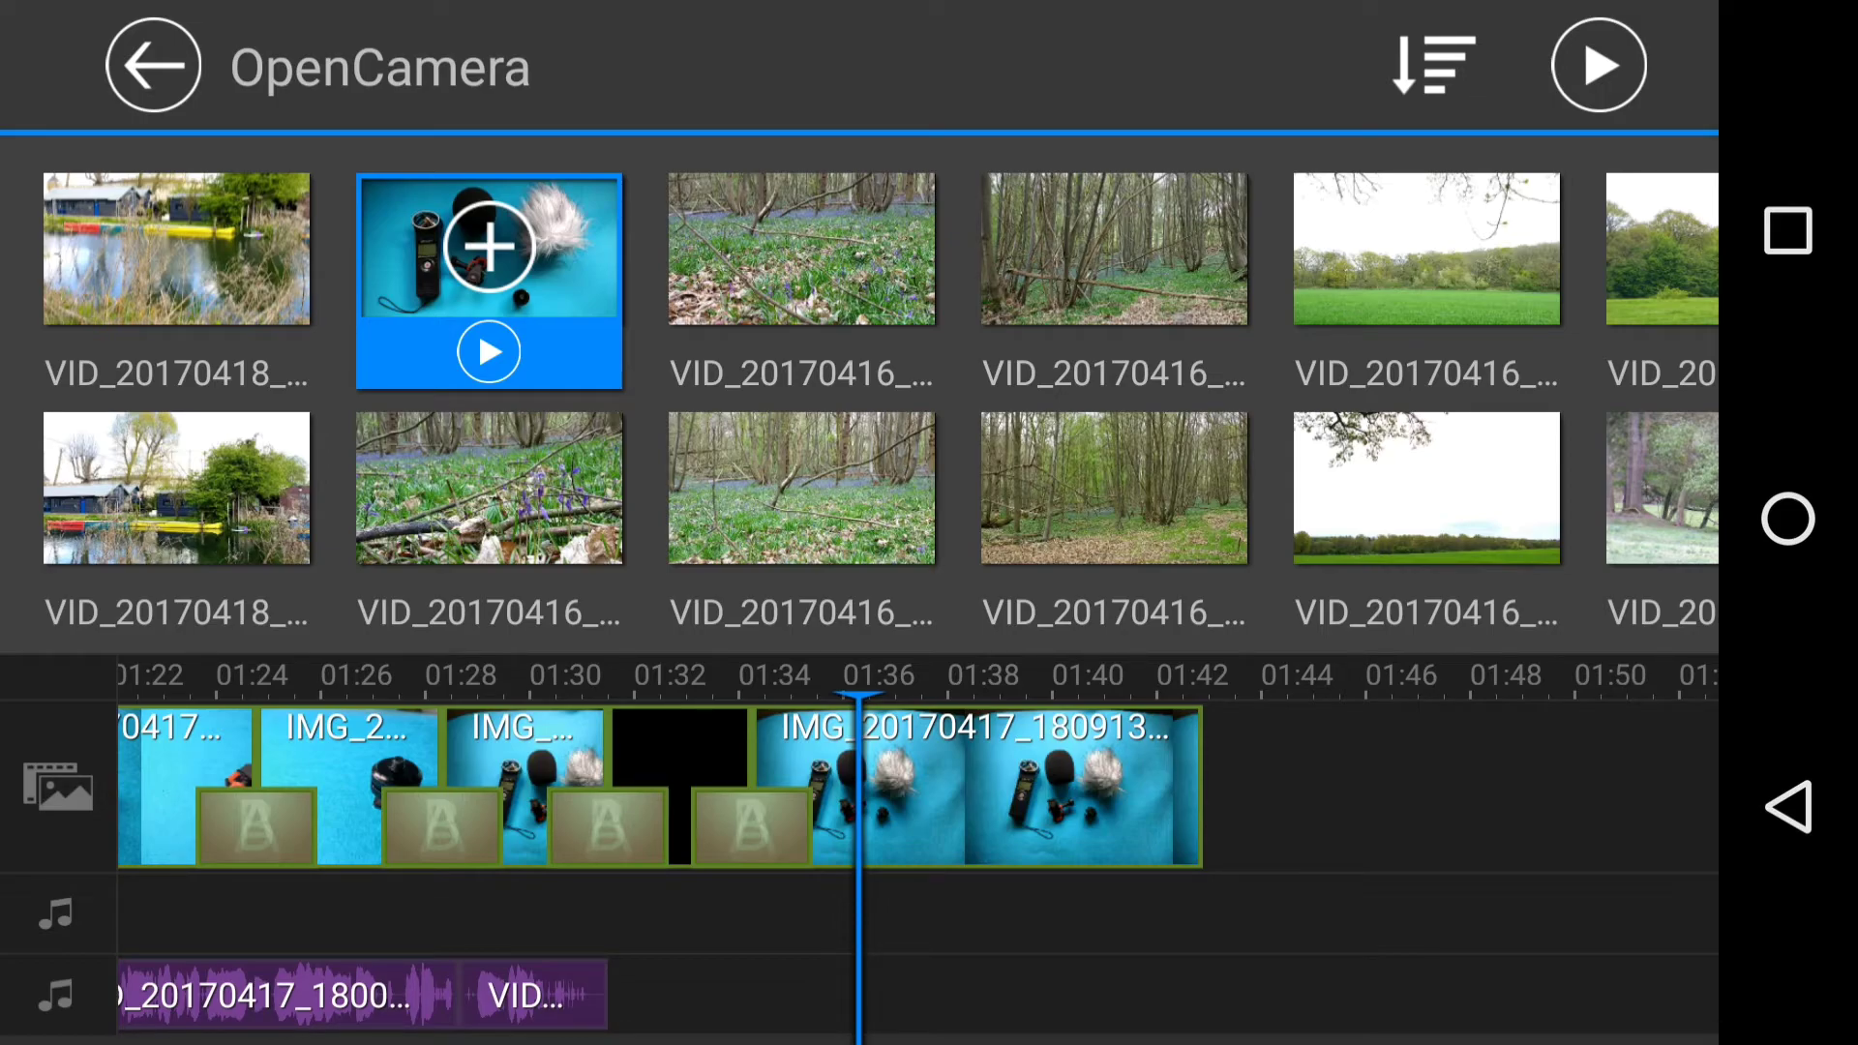
mouse_move(490, 276)
left_mouse_down()
mouse_move(795, 733)
mouse_move(883, 934)
mouse_move(983, 797)
mouse_move(1264, 789)
mouse_move(1029, 797)
mouse_move(922, 846)
mouse_move(914, 960)
left_mouse_up()
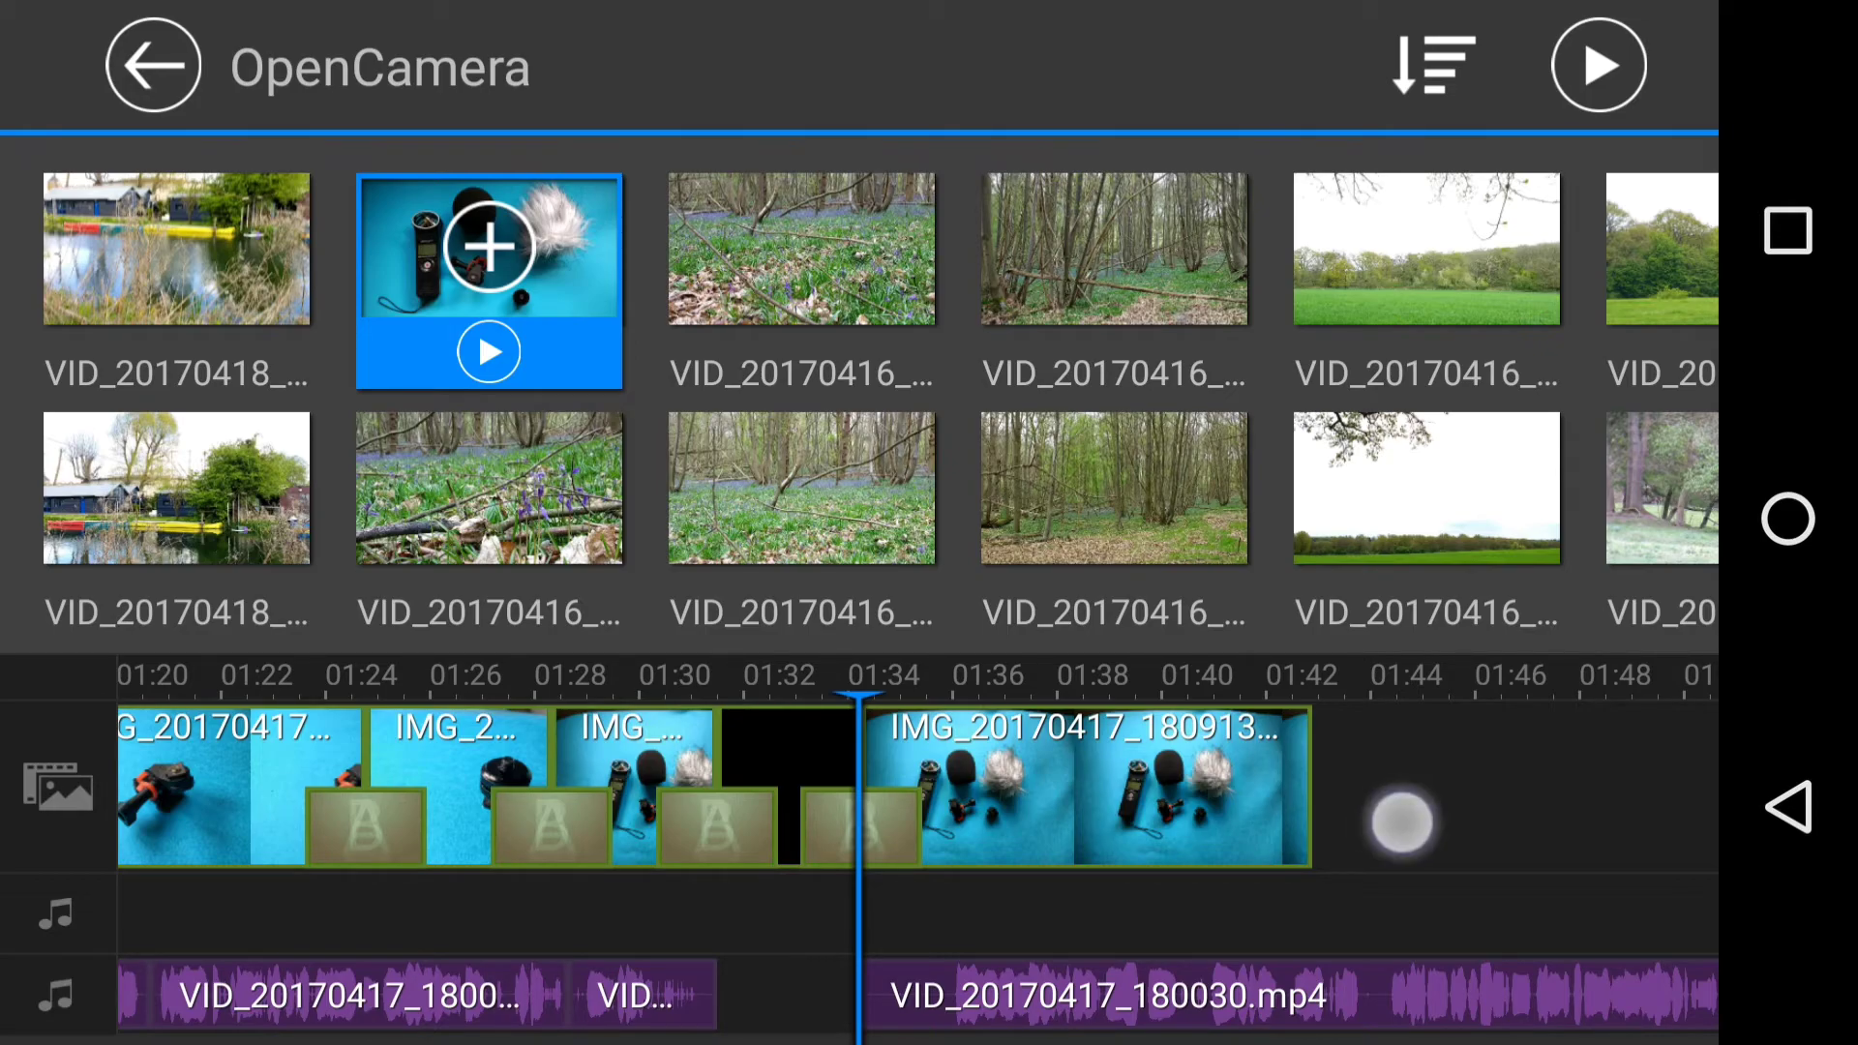
left_click_drag(1400, 823, 1592, 788)
left_click(153, 66)
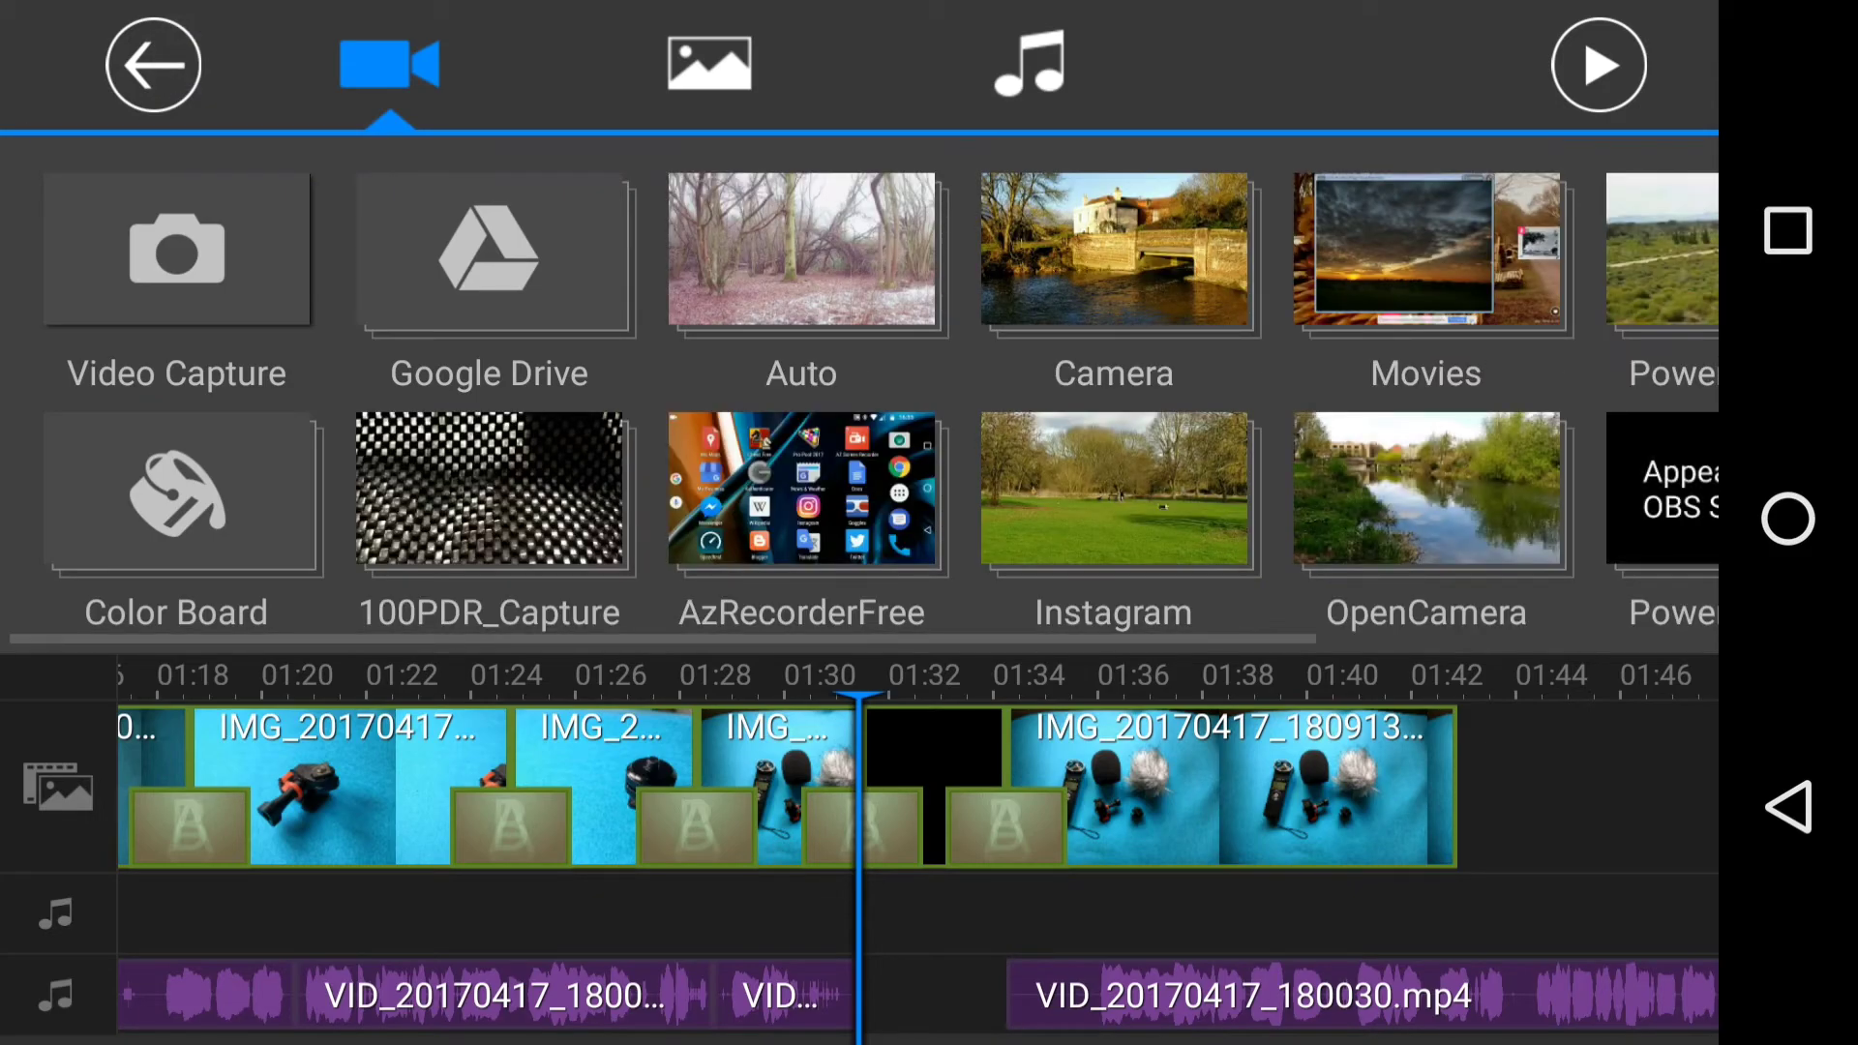
left_click(153, 65)
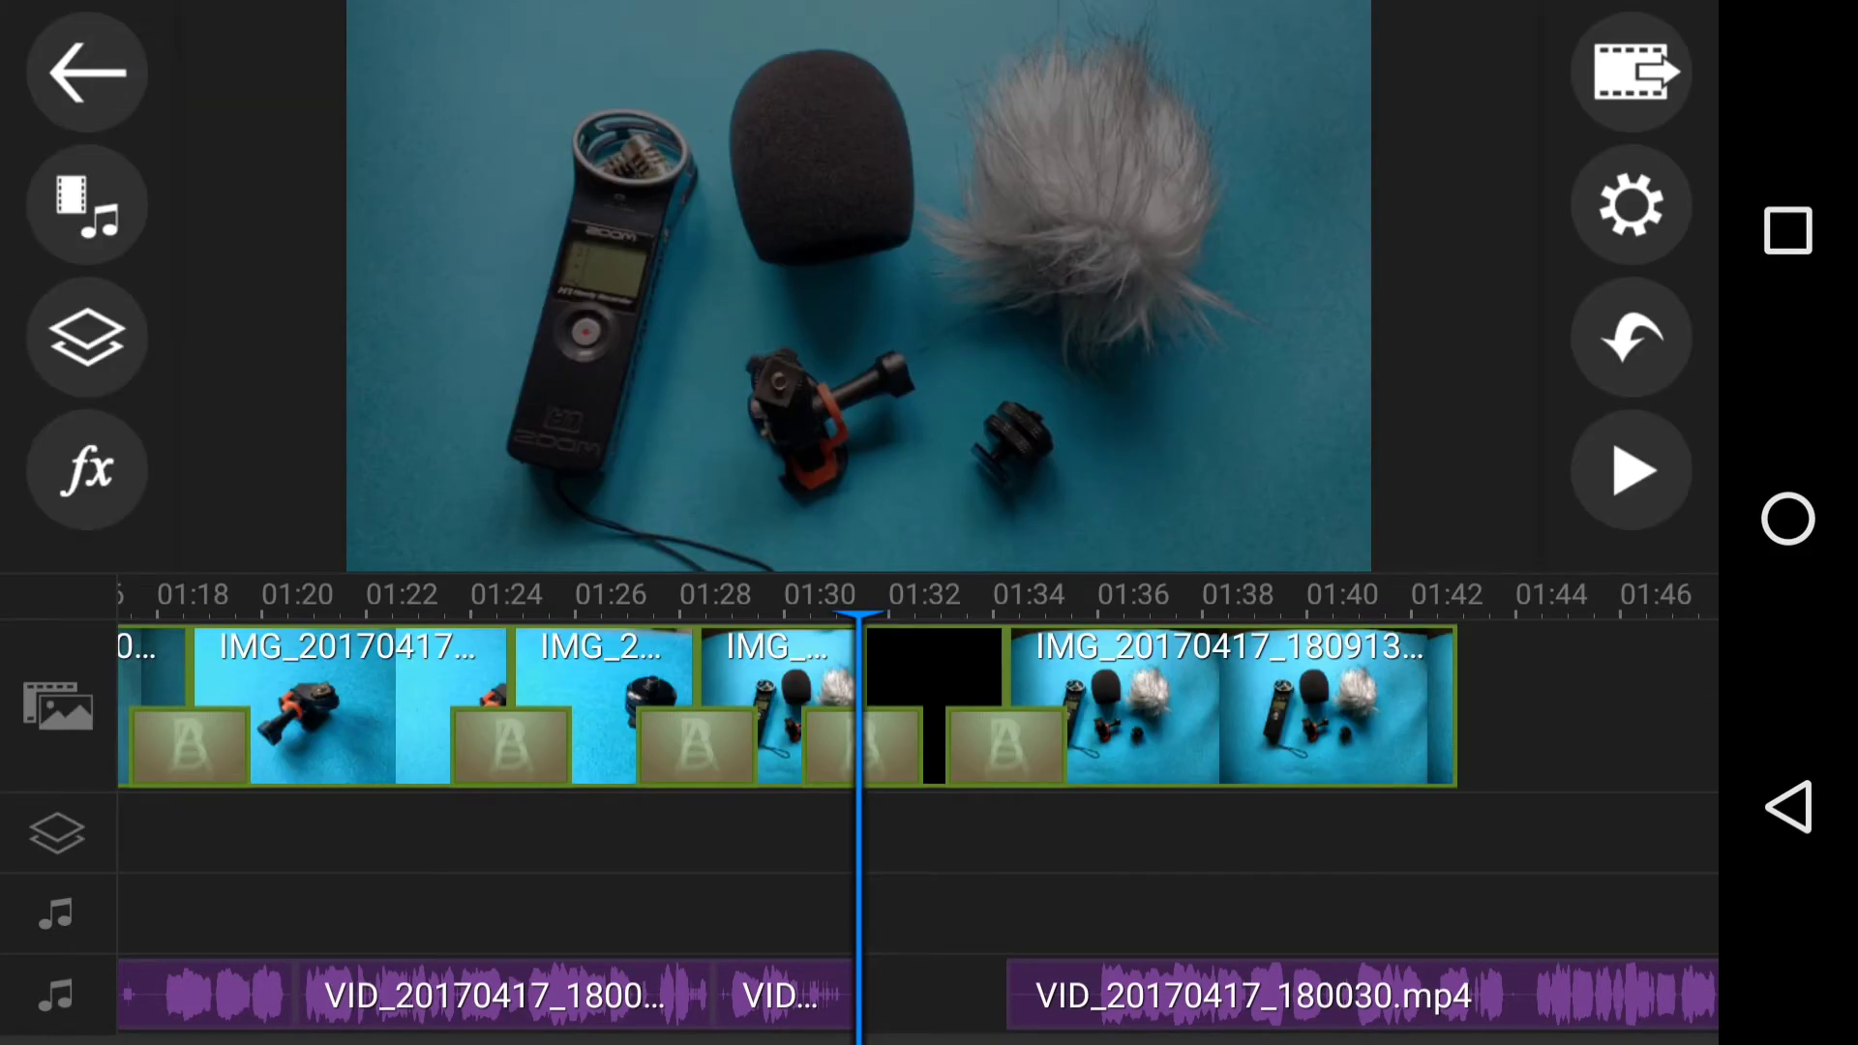
left_click_drag(1652, 776, 1541, 758)
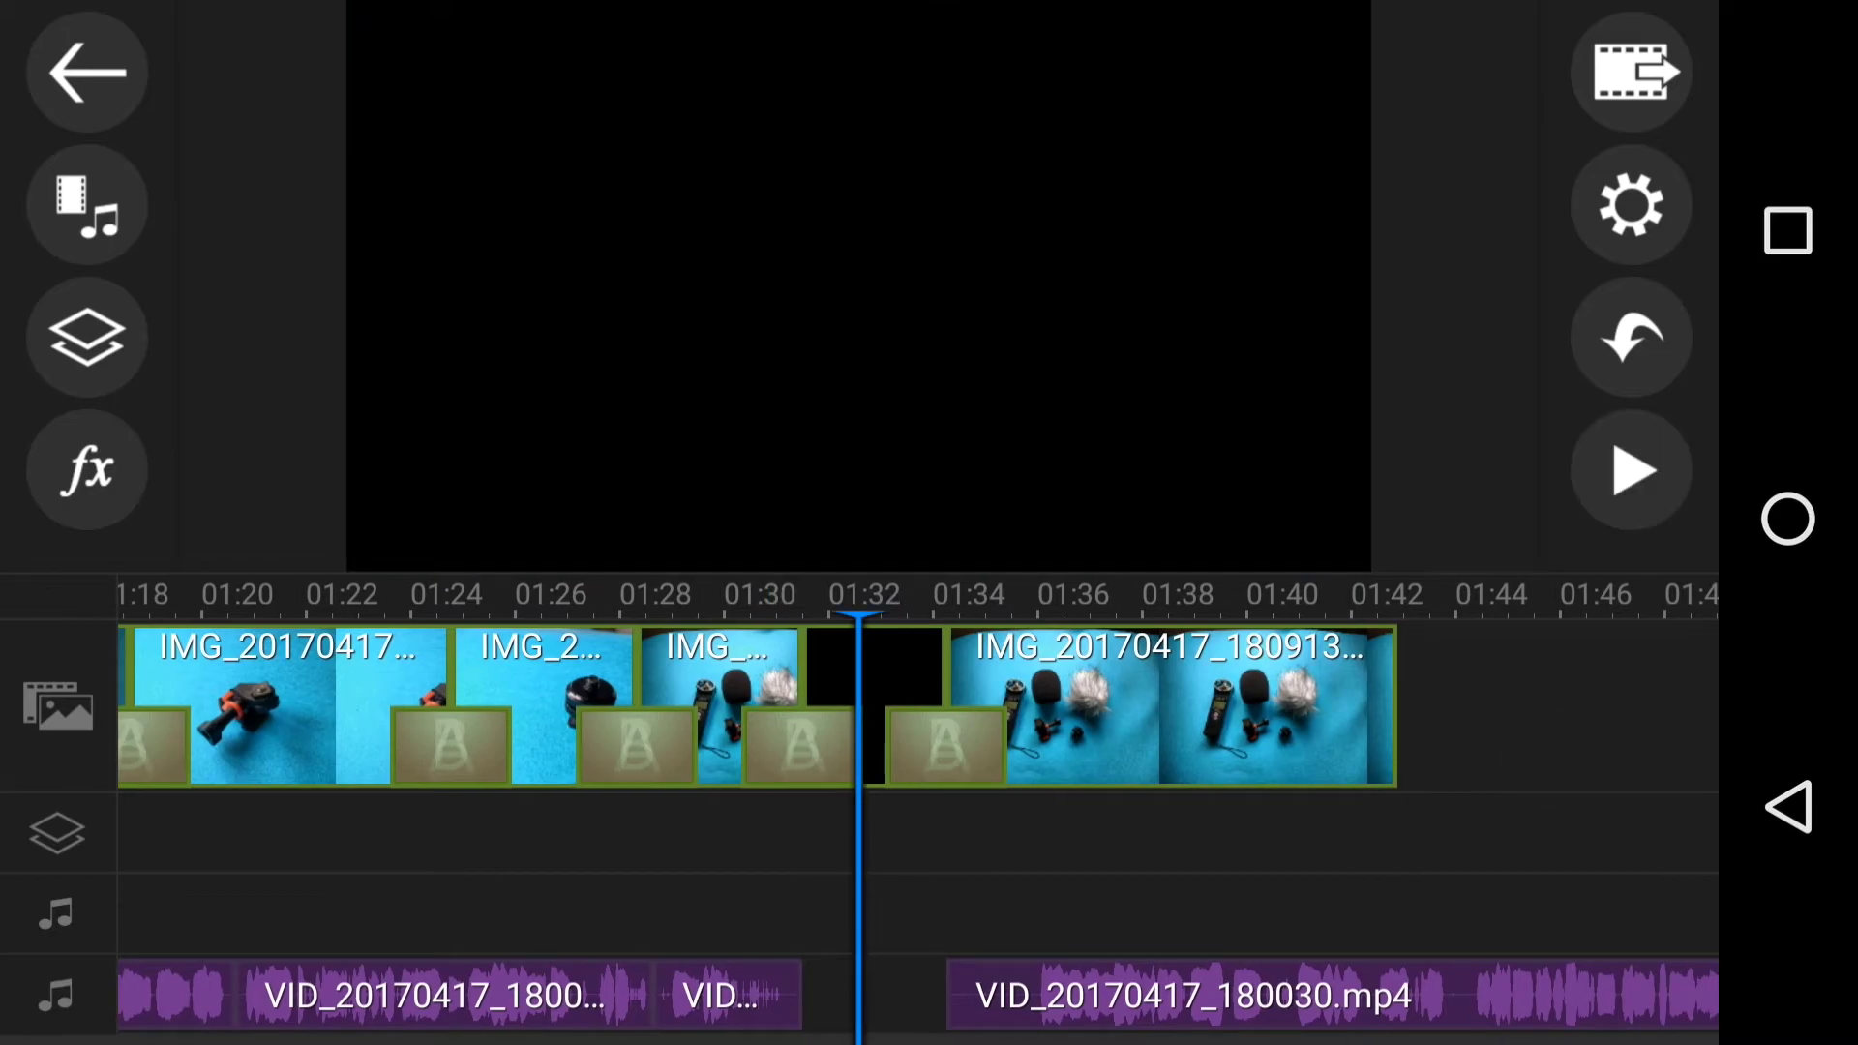
left_click(1632, 469)
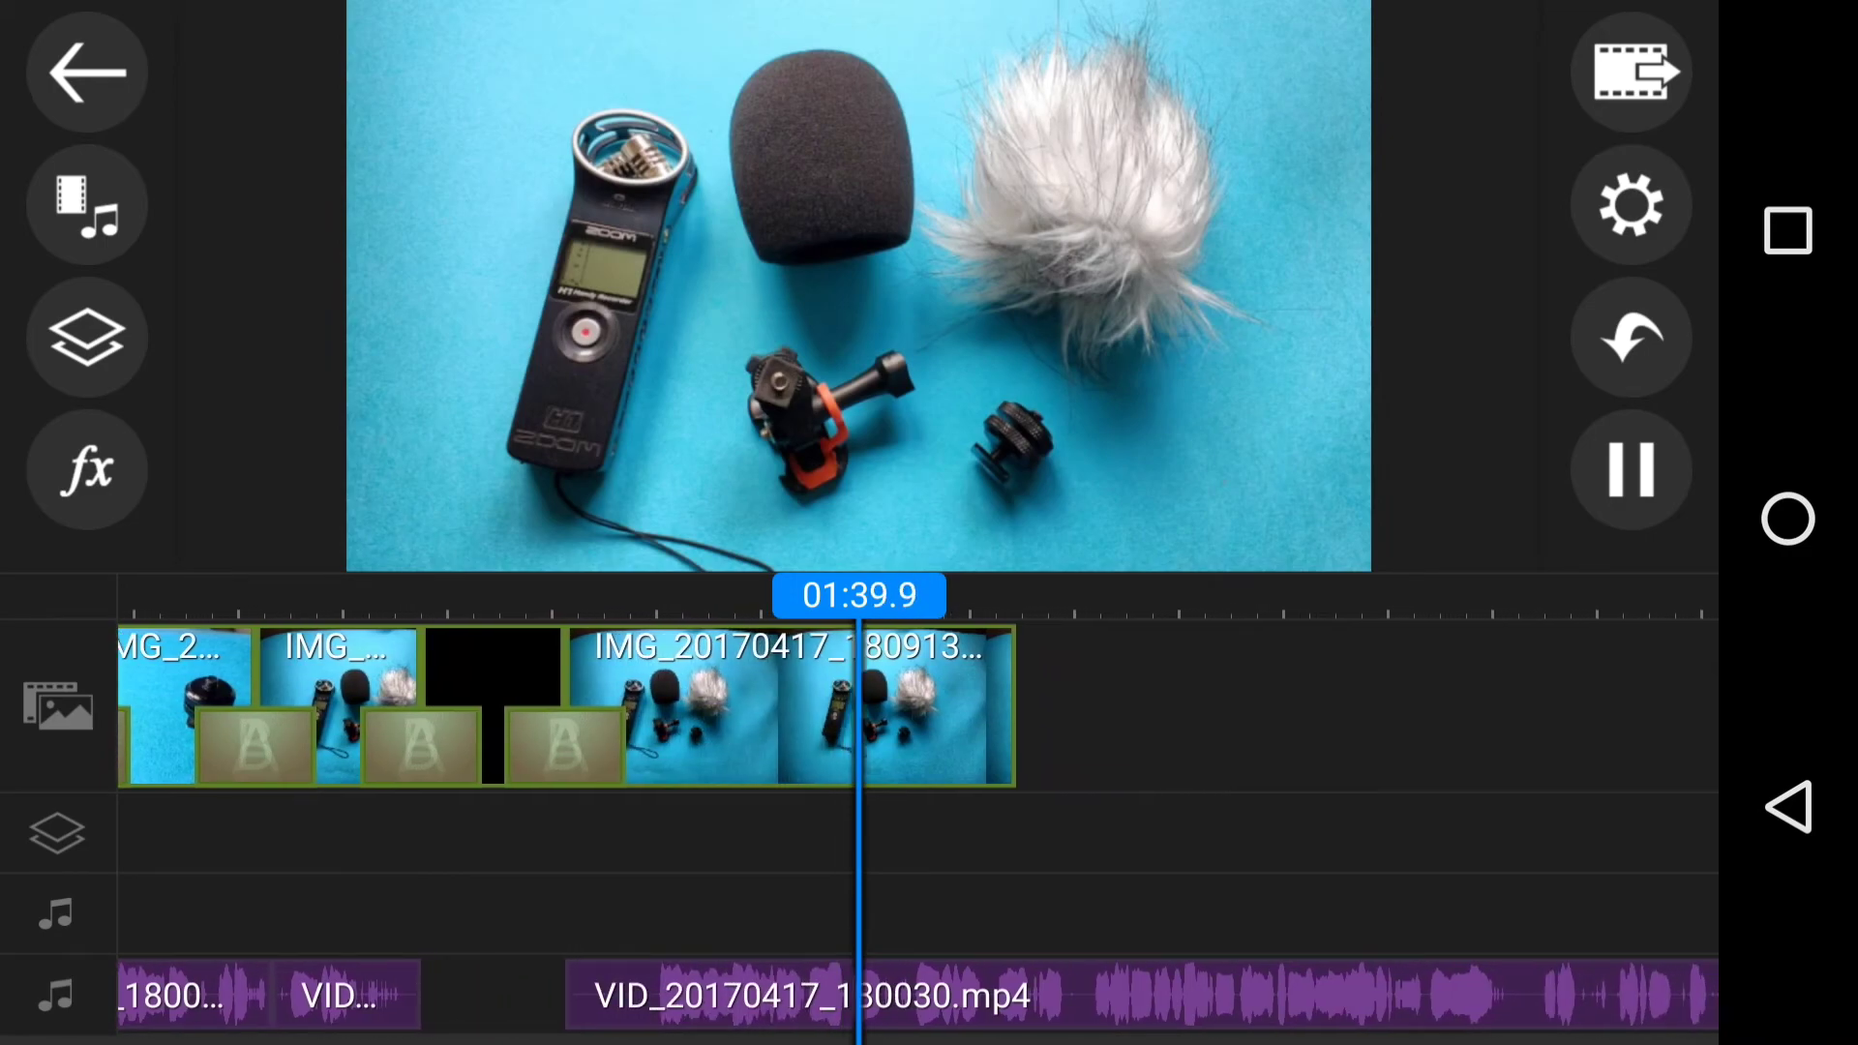
left_click(1631, 470)
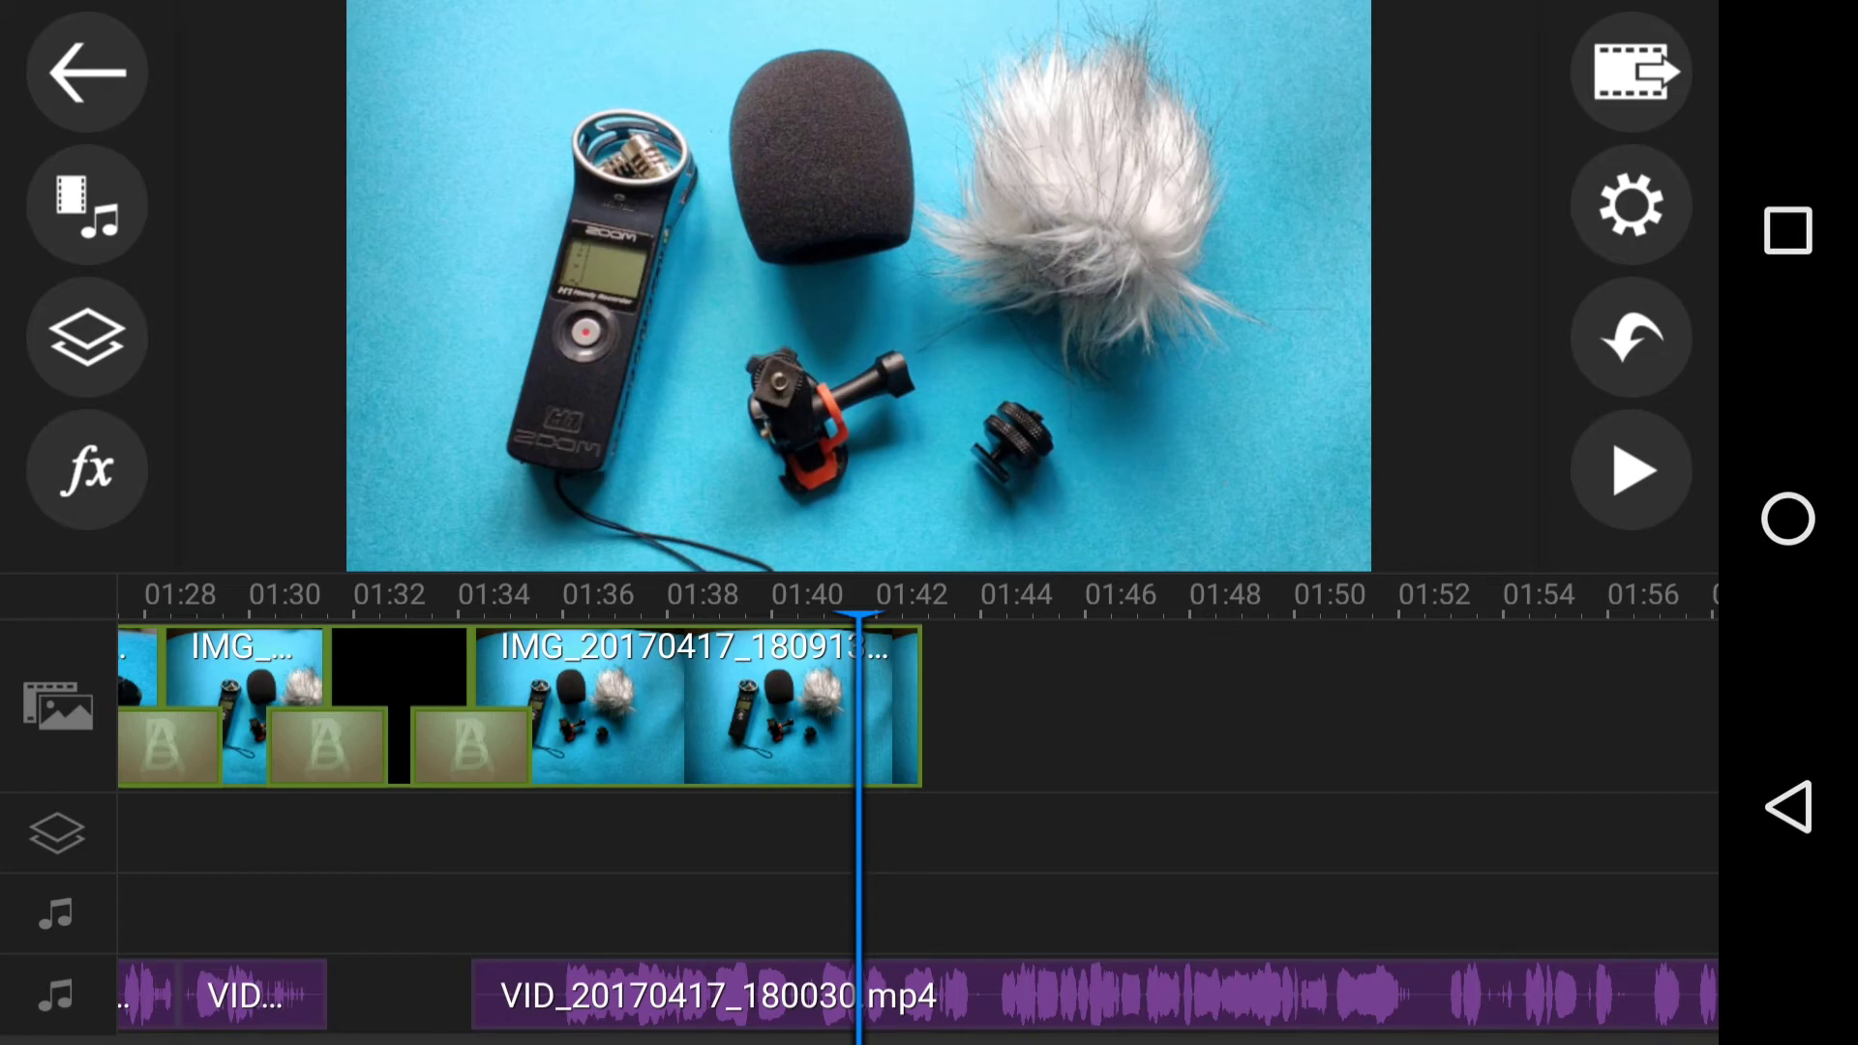
left_click_drag(1076, 788, 1451, 792)
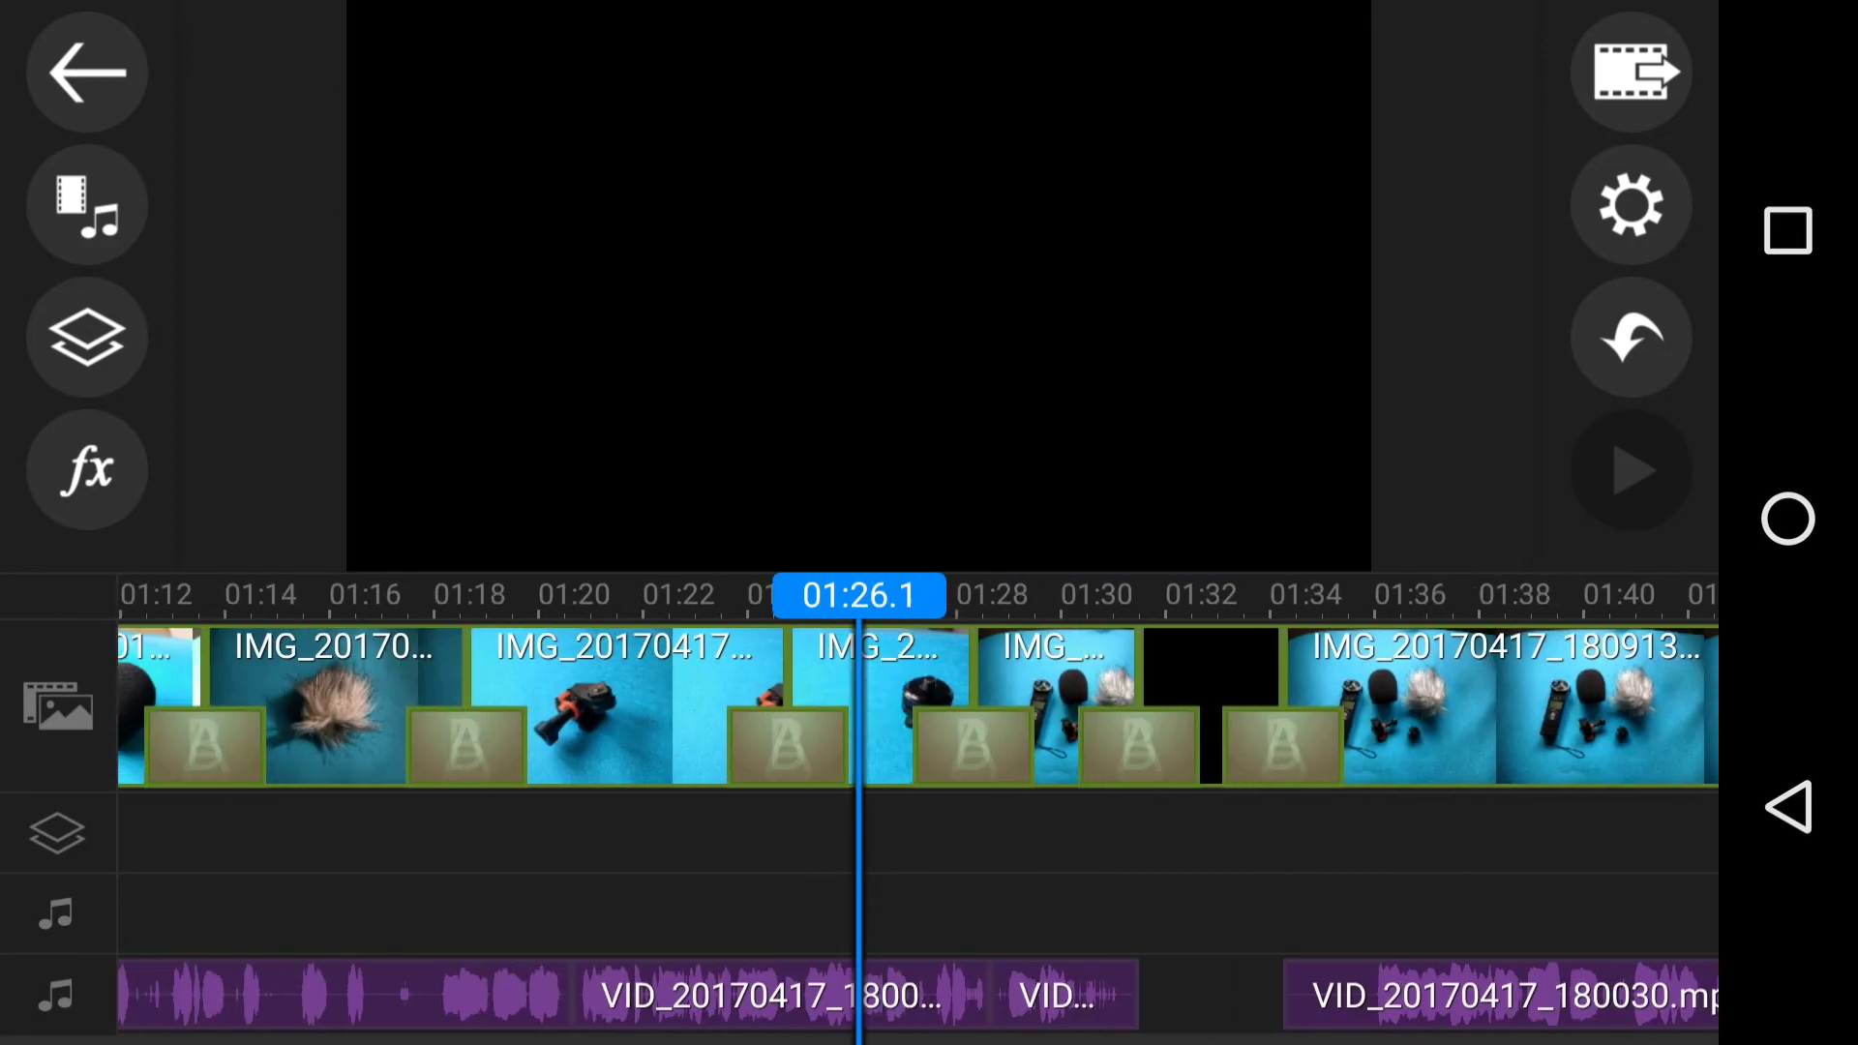
left_click_drag(1058, 859, 1451, 858)
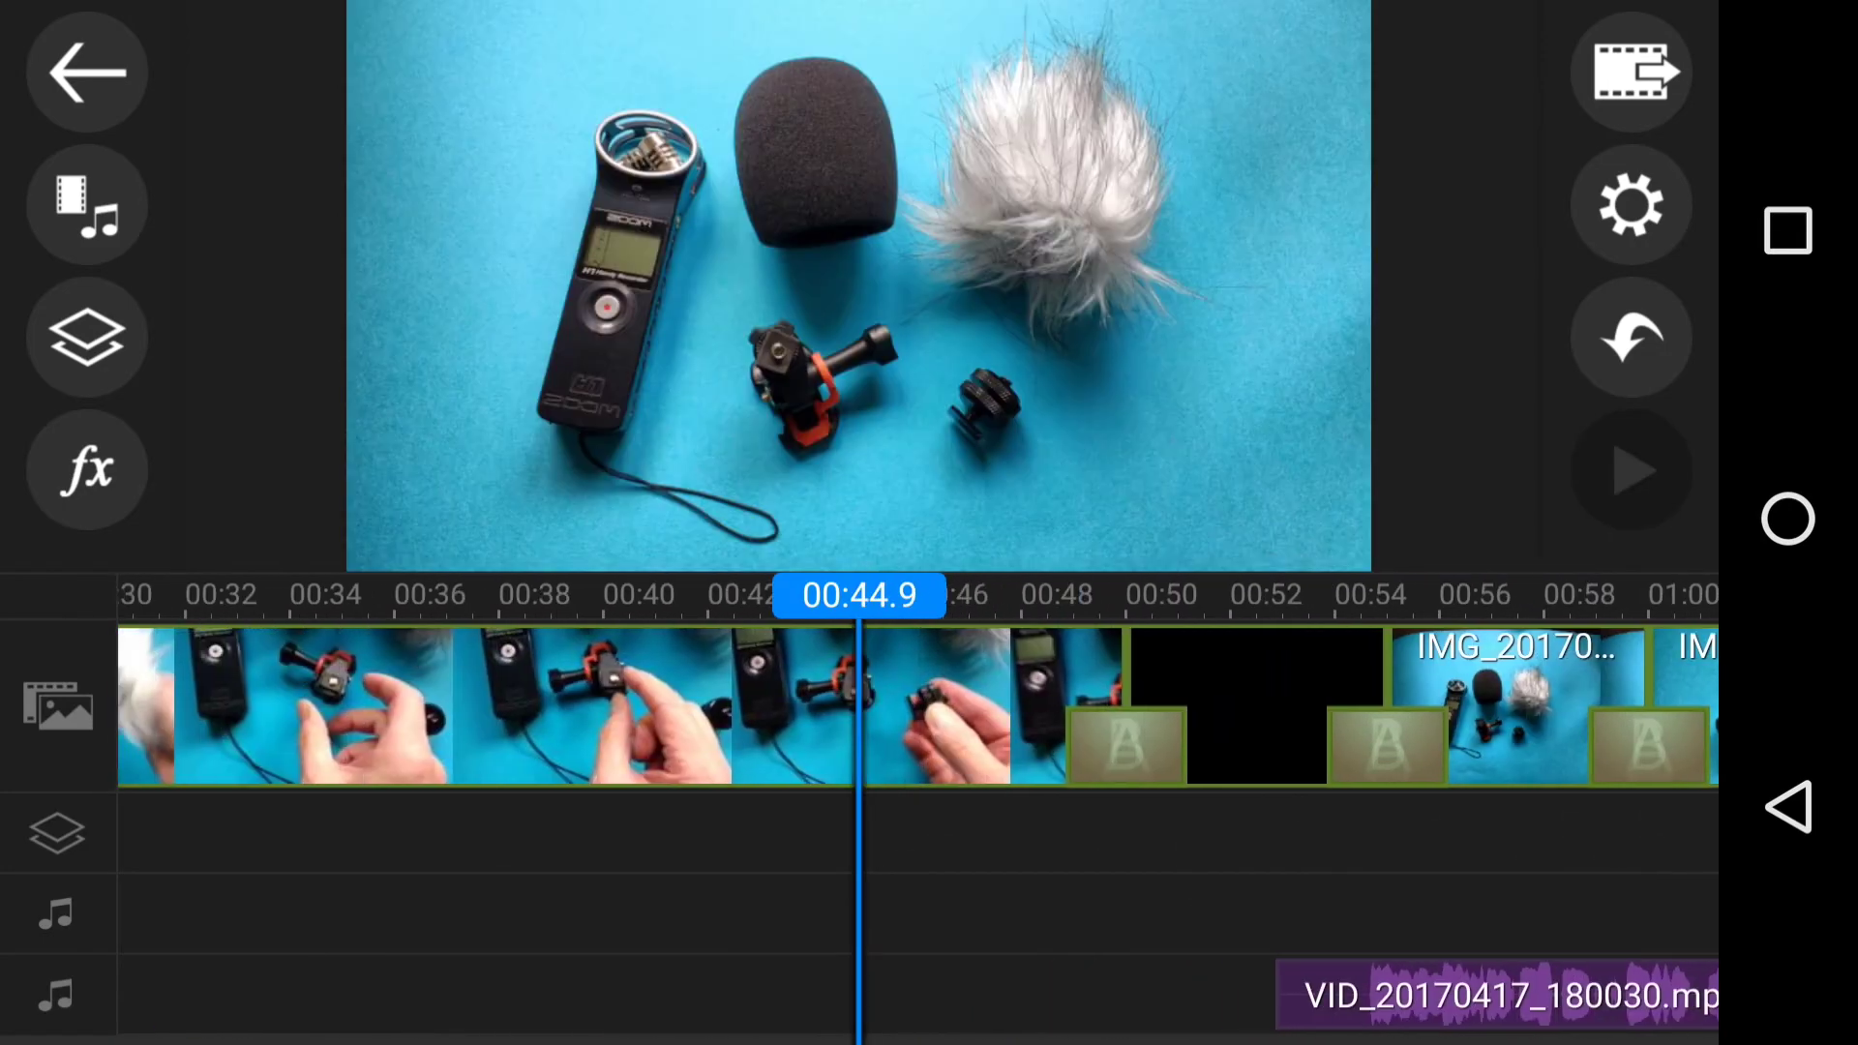
left_click_drag(1046, 901, 1606, 823)
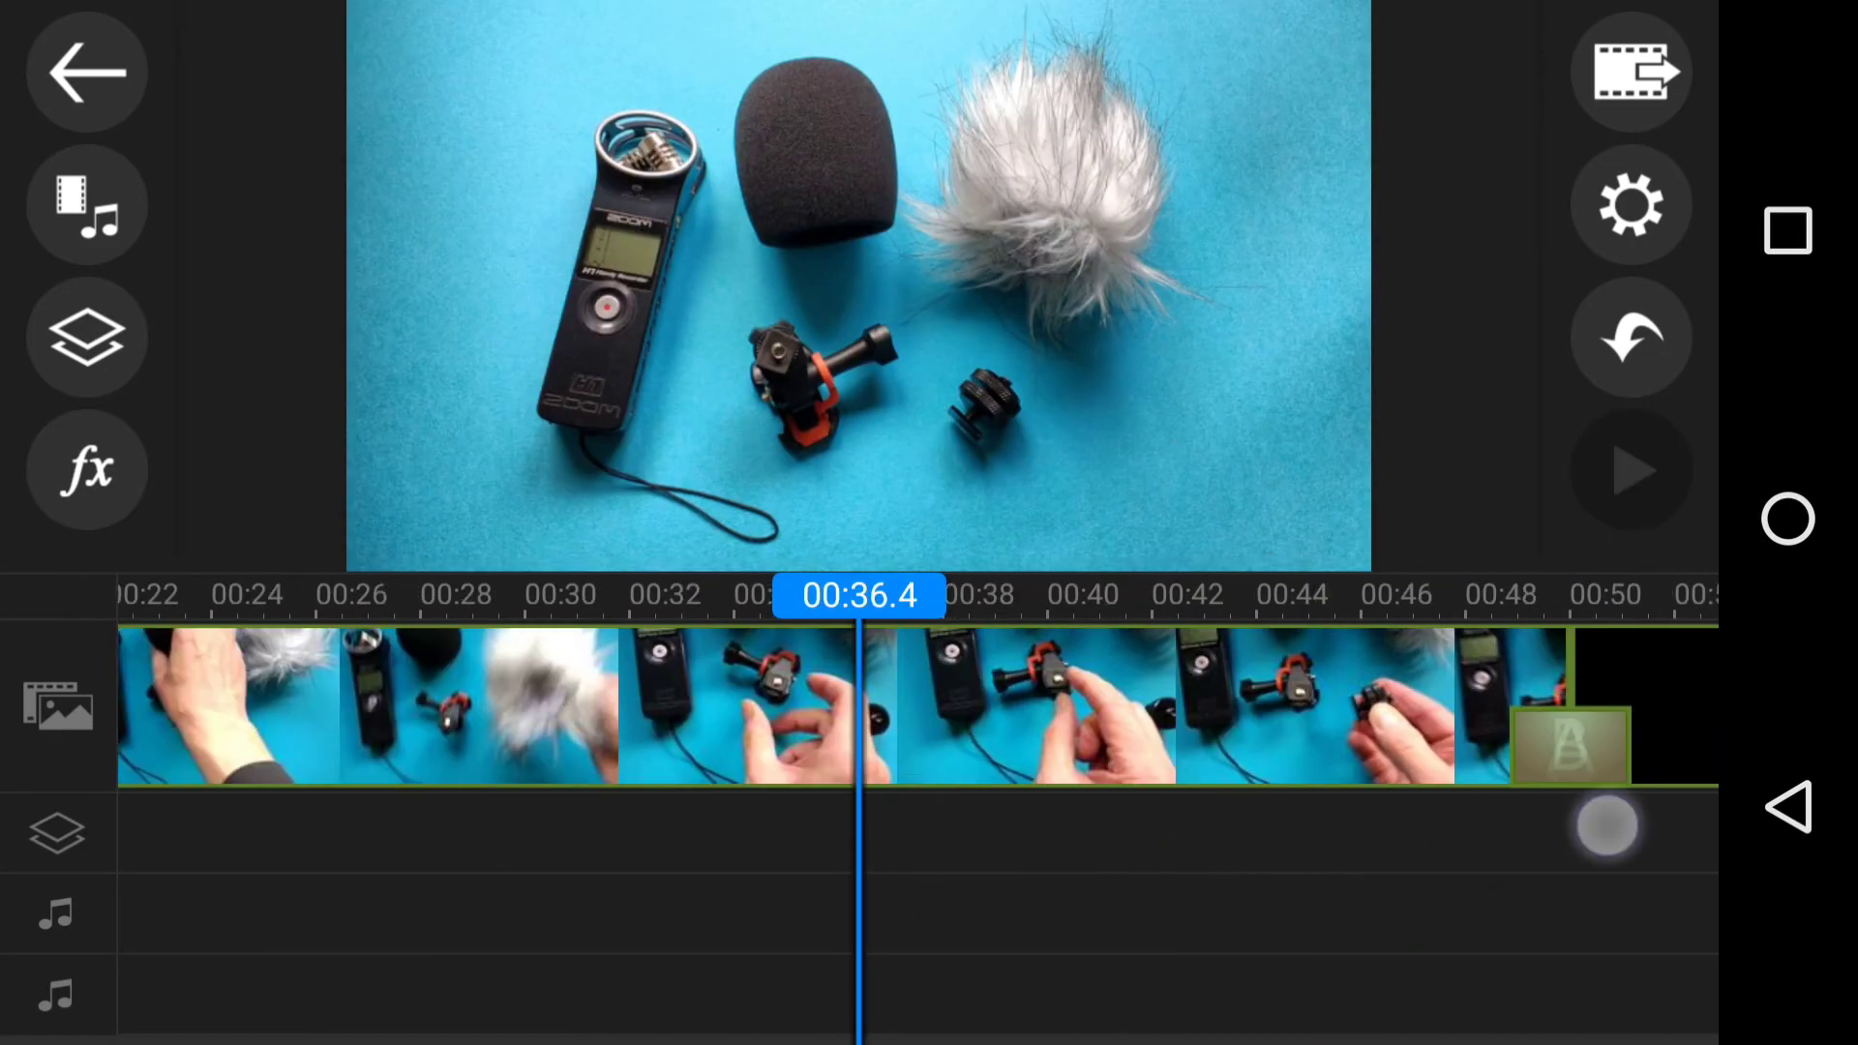
left_click_drag(1074, 841, 1621, 842)
left_click_drag(1041, 922, 1627, 837)
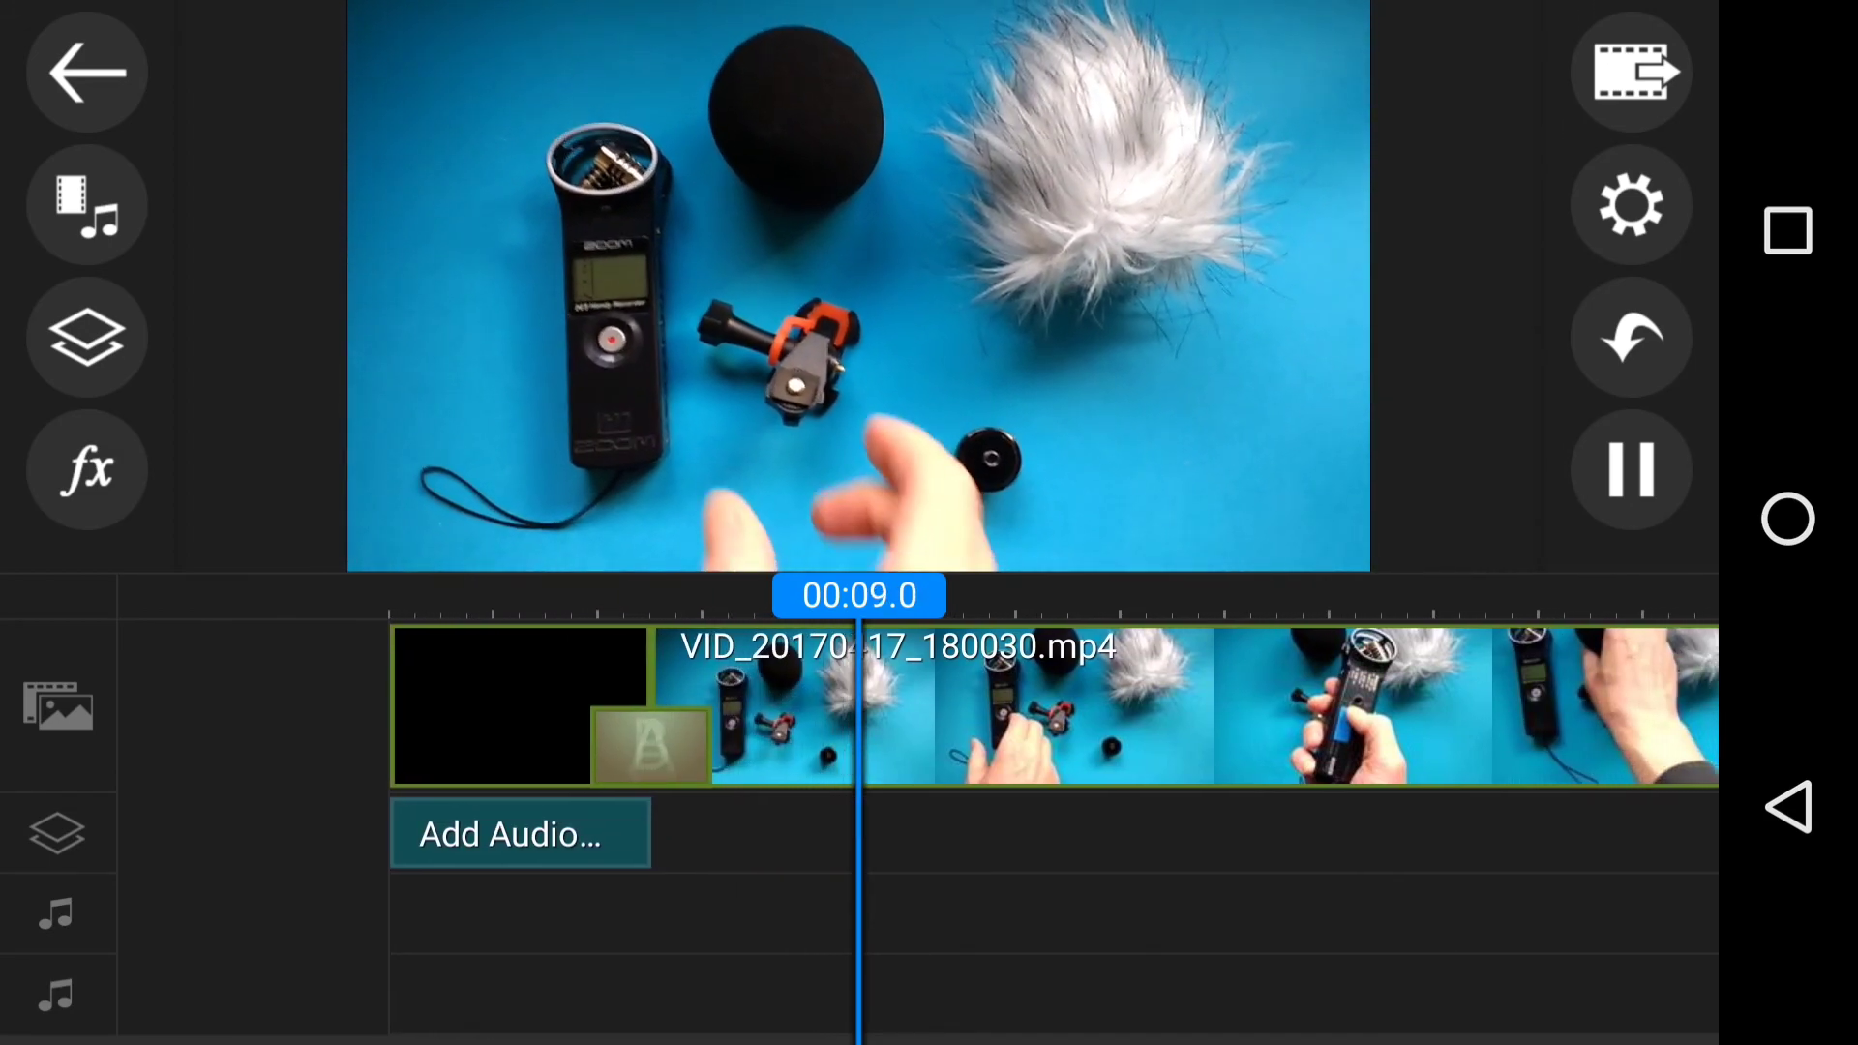
left_click(1629, 469)
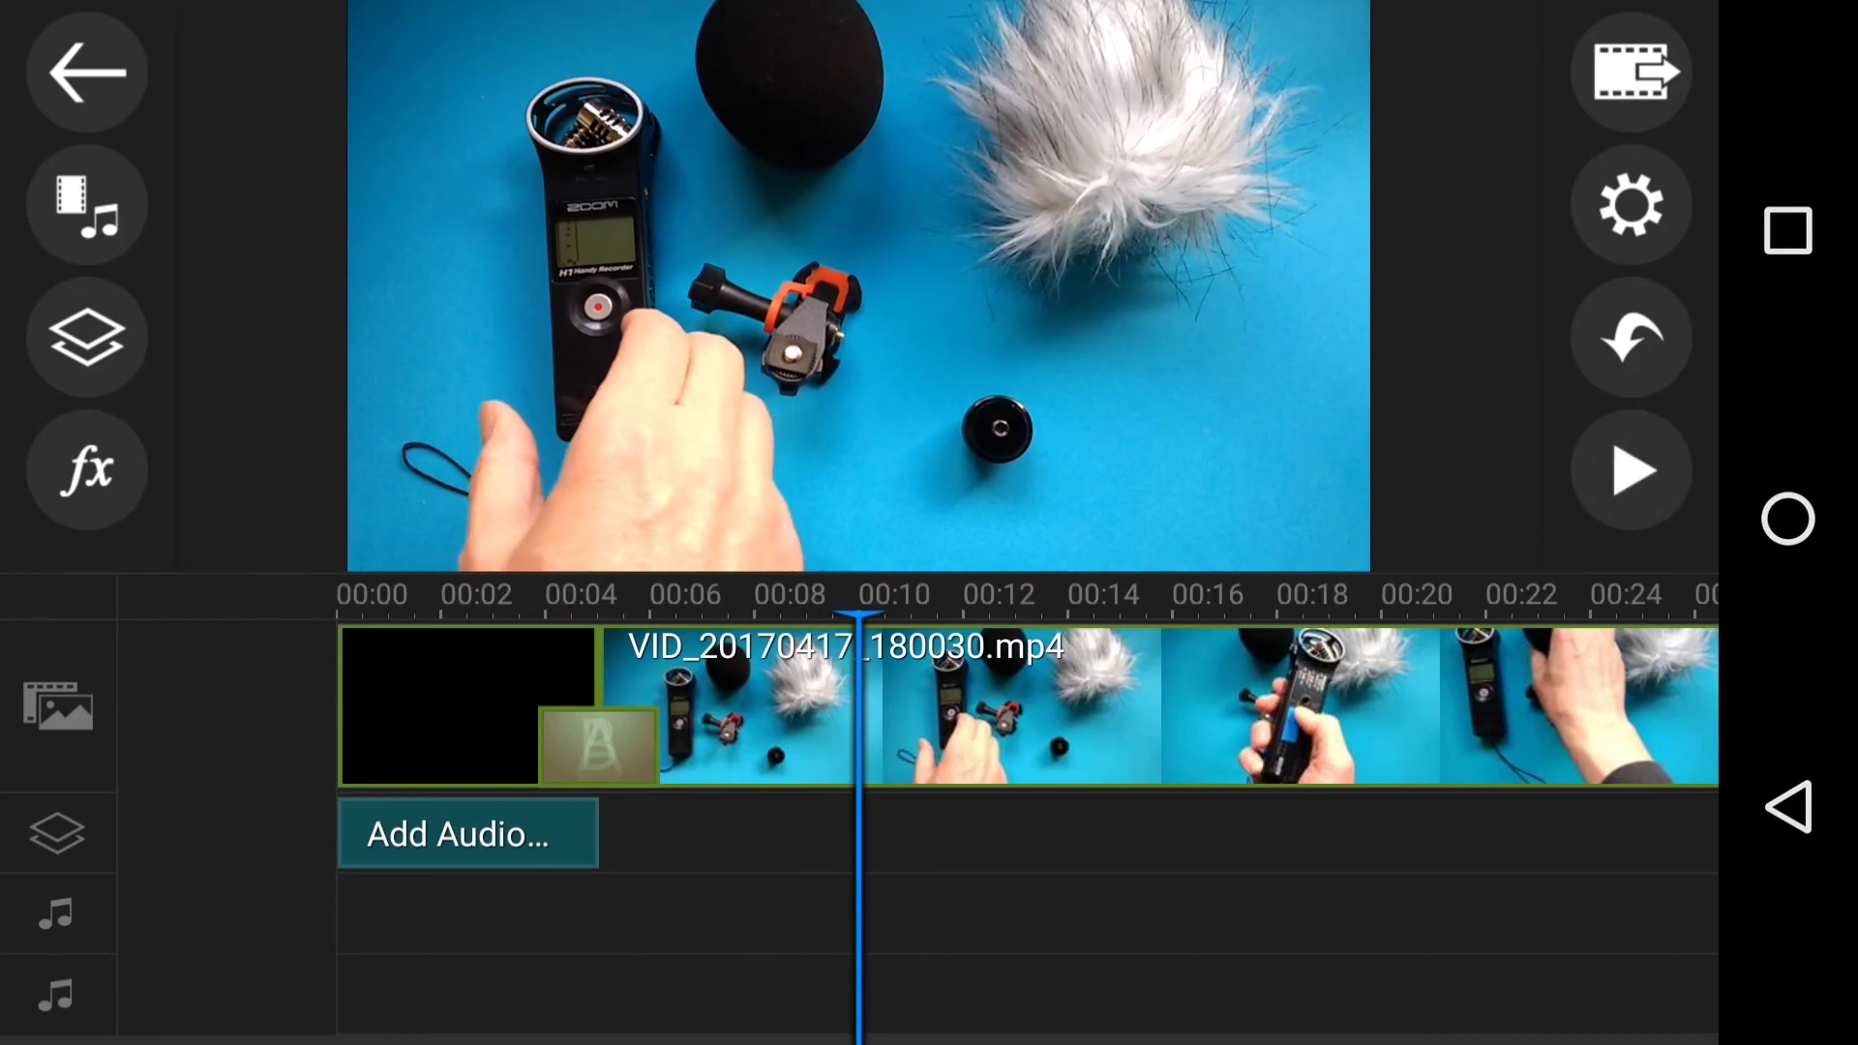